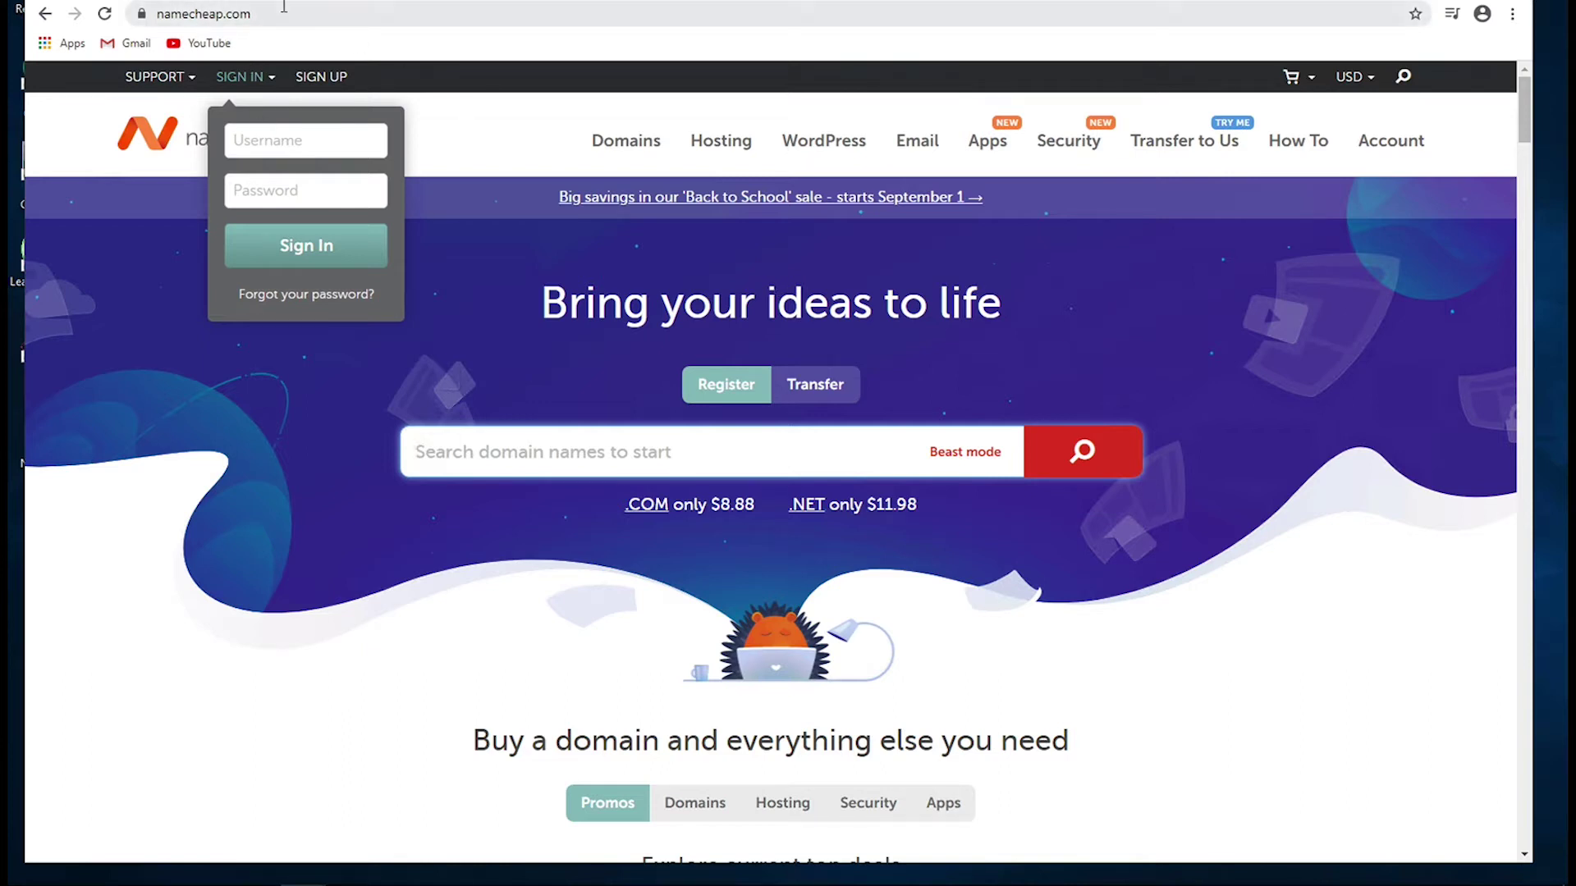
- Enter the Namecheap account username and move on to the password field
{"action": "left_click", "coordinate": [260, 137]}
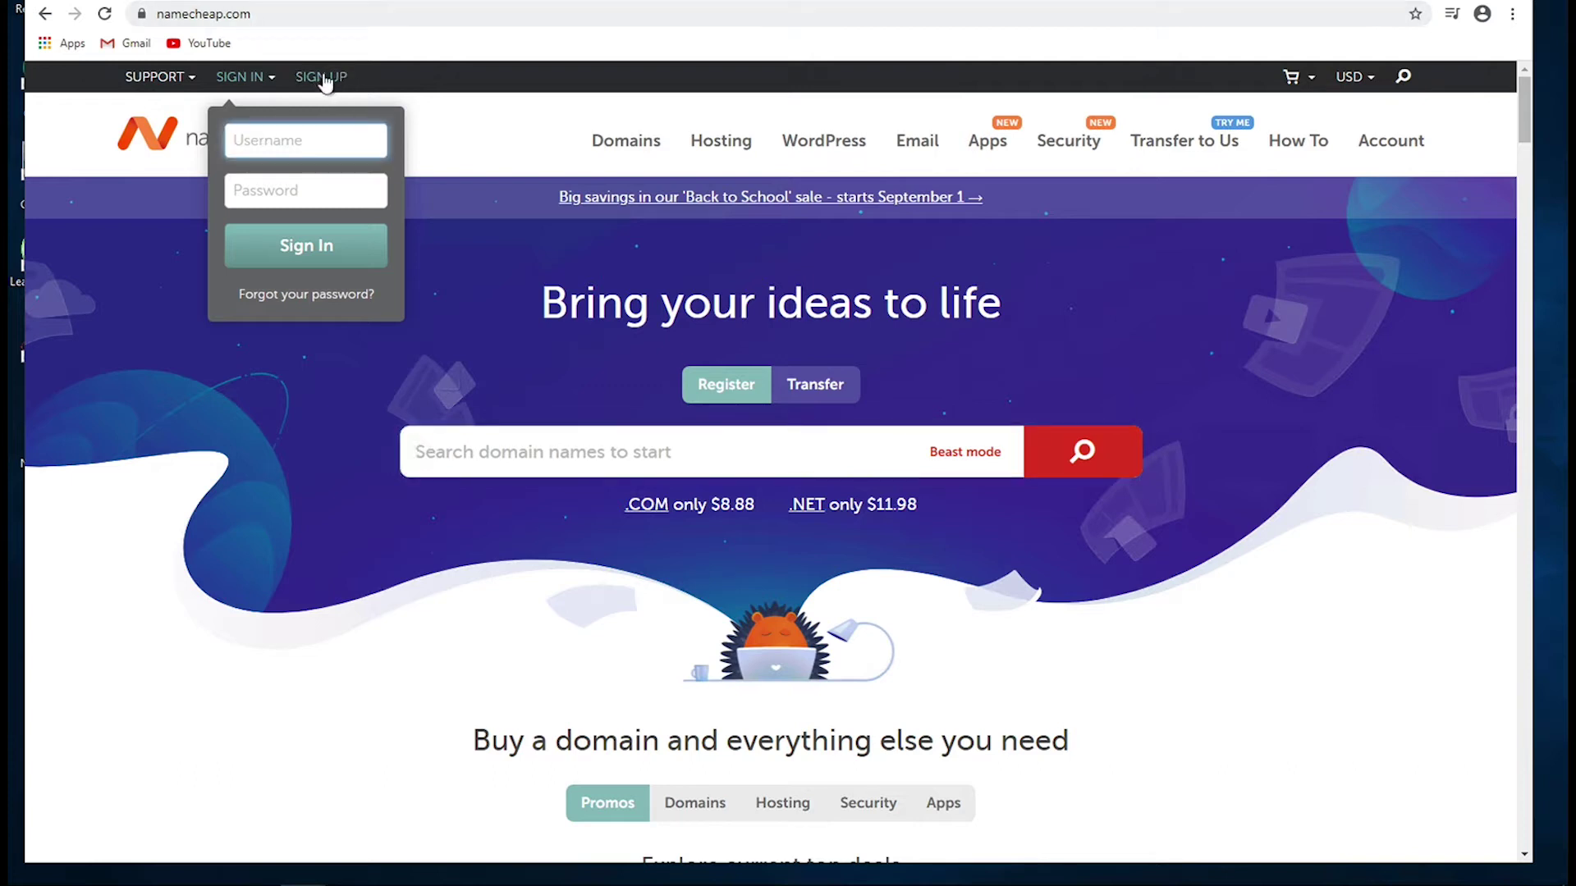
{"action": "type", "text": "sleepysquid"}
{"action": "left_click", "coordinate": [305, 190]}
- Submit the sign-in, then run a domain search for the name sleepysquidcatch
{"action": "left_click", "coordinate": [303, 236]}
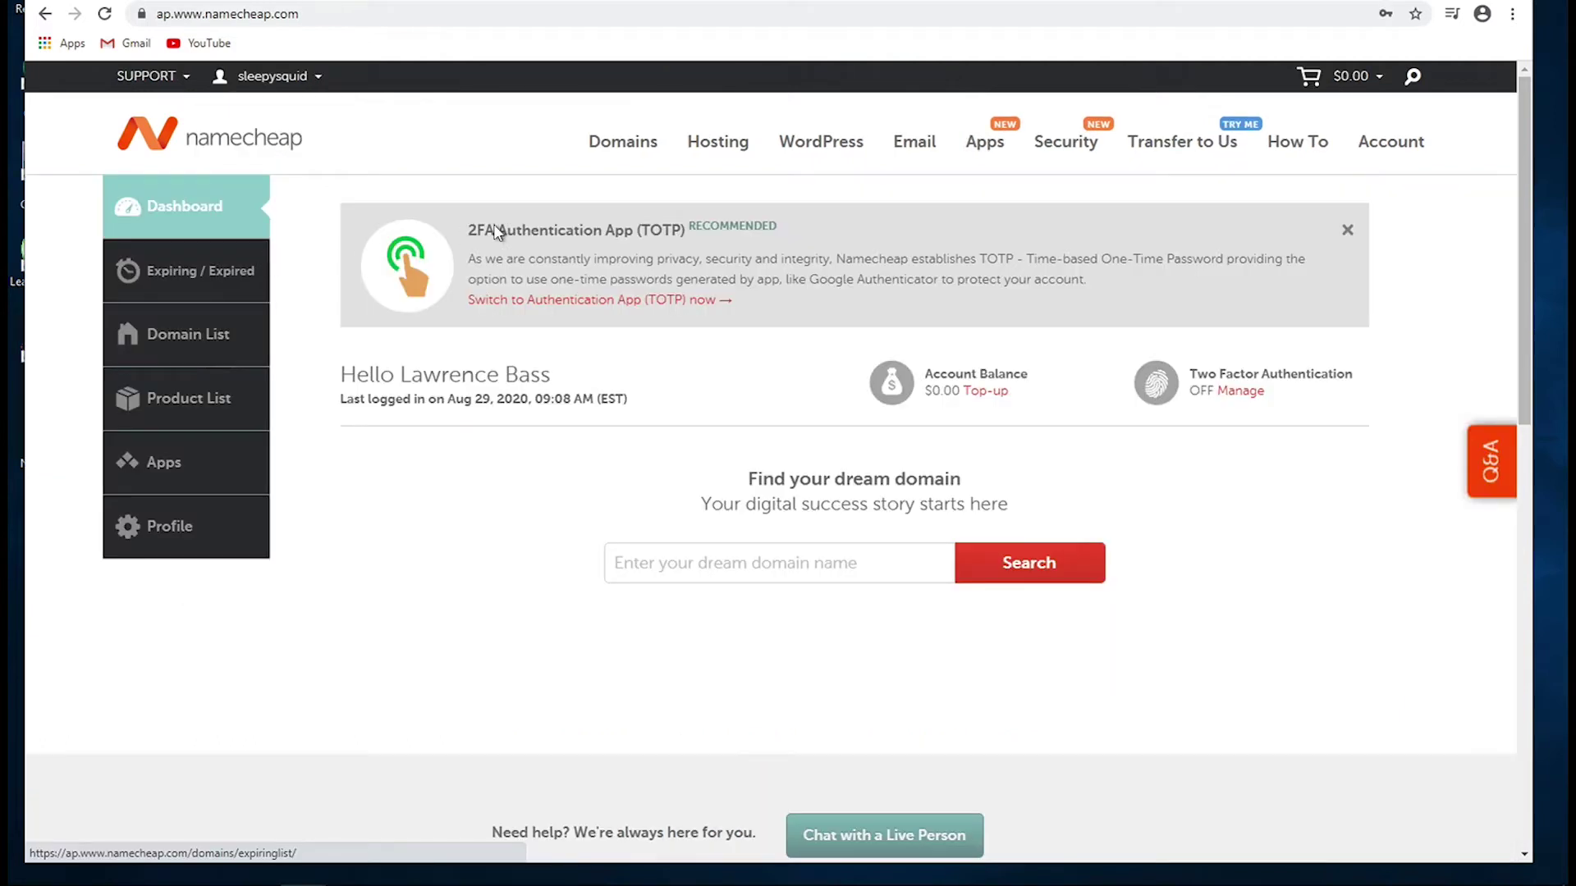
{"action": "left_click", "coordinate": [663, 562]}
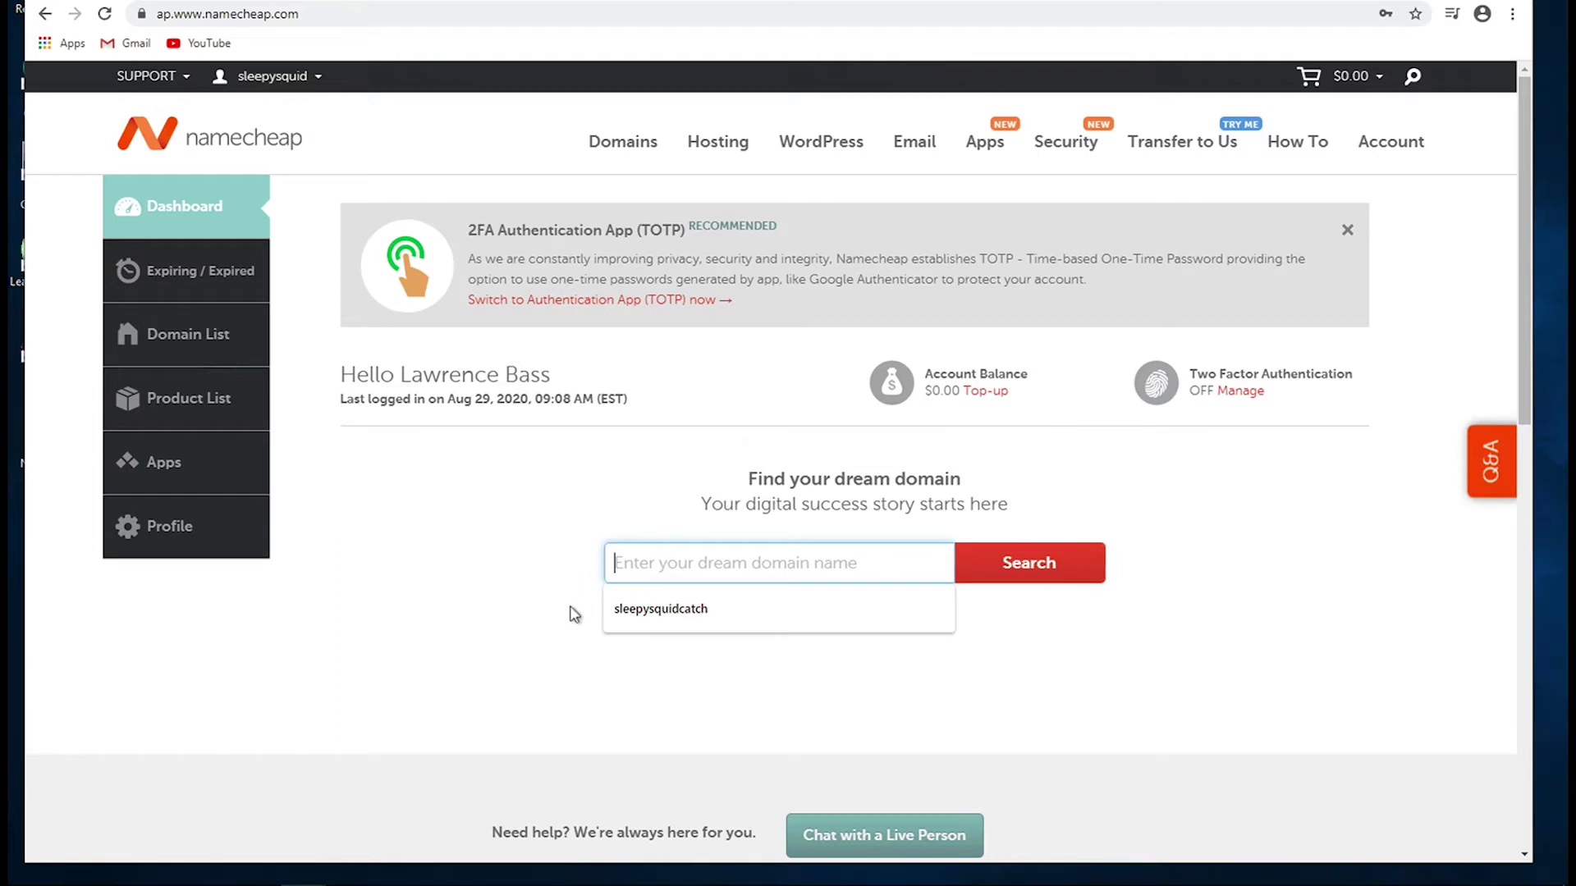
{"action": "left_click", "coordinate": [653, 608]}
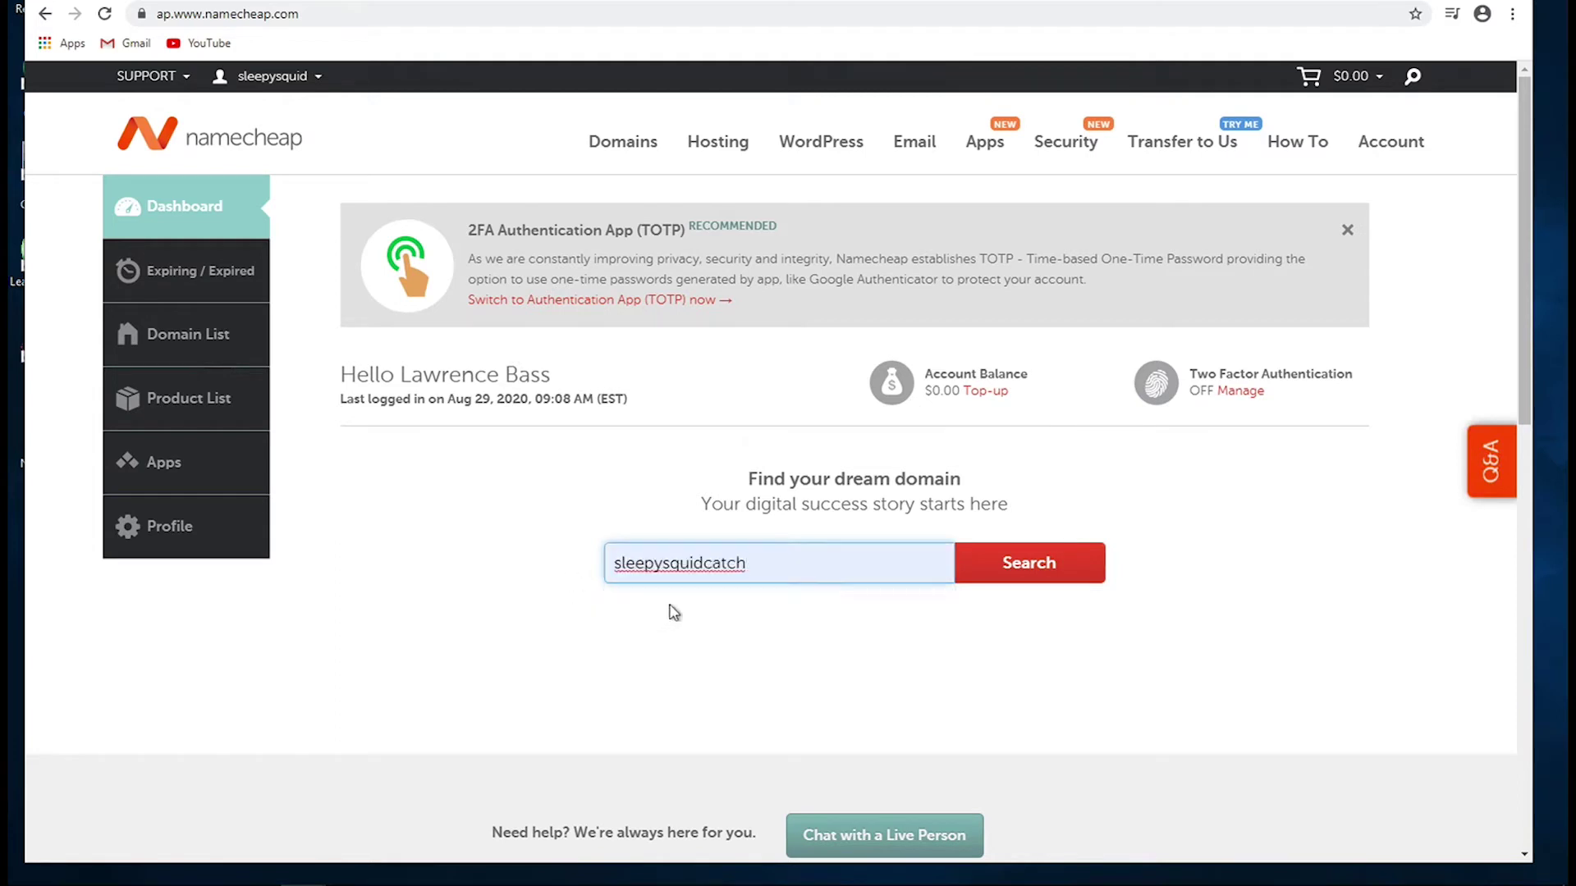
{"action": "left_click", "coordinate": [985, 575]}
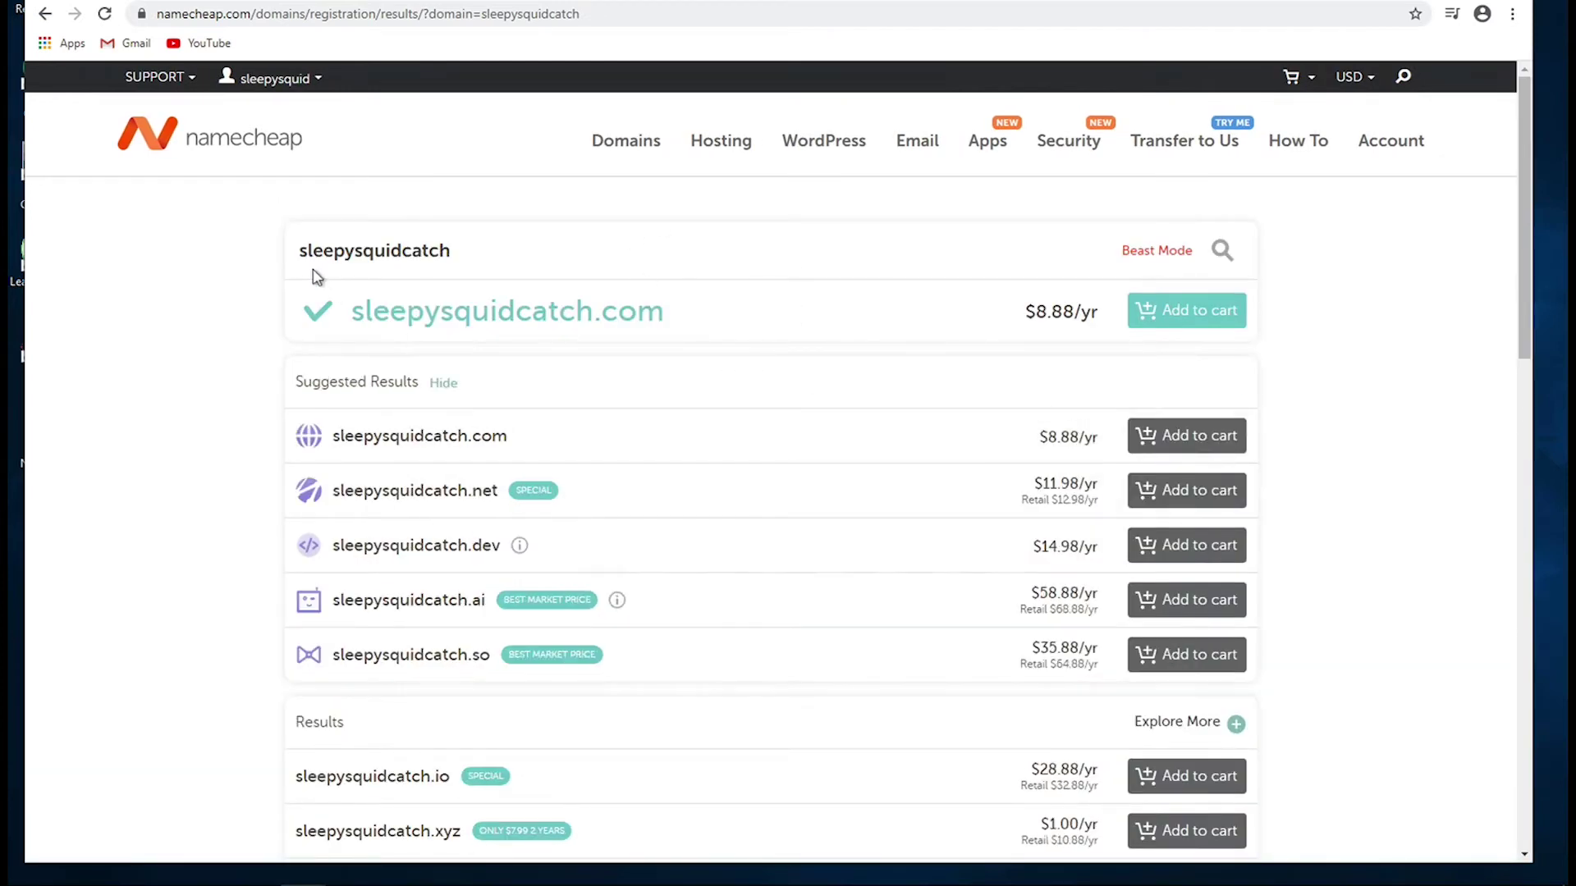
- Add sleepysquidcatch.xyz at $1.00/yr to the cart ($1.18 subtotal) and proceed to checkout
{"action": "scroll", "coordinate": [315, 276], "scroll_direction": "down", "scroll_amount": 6}
{"action": "scroll", "coordinate": [312, 273], "scroll_direction": "up", "scroll_amount": 7}
{"action": "scroll", "coordinate": [771, 400], "scroll_direction": "down", "scroll_amount": 3}
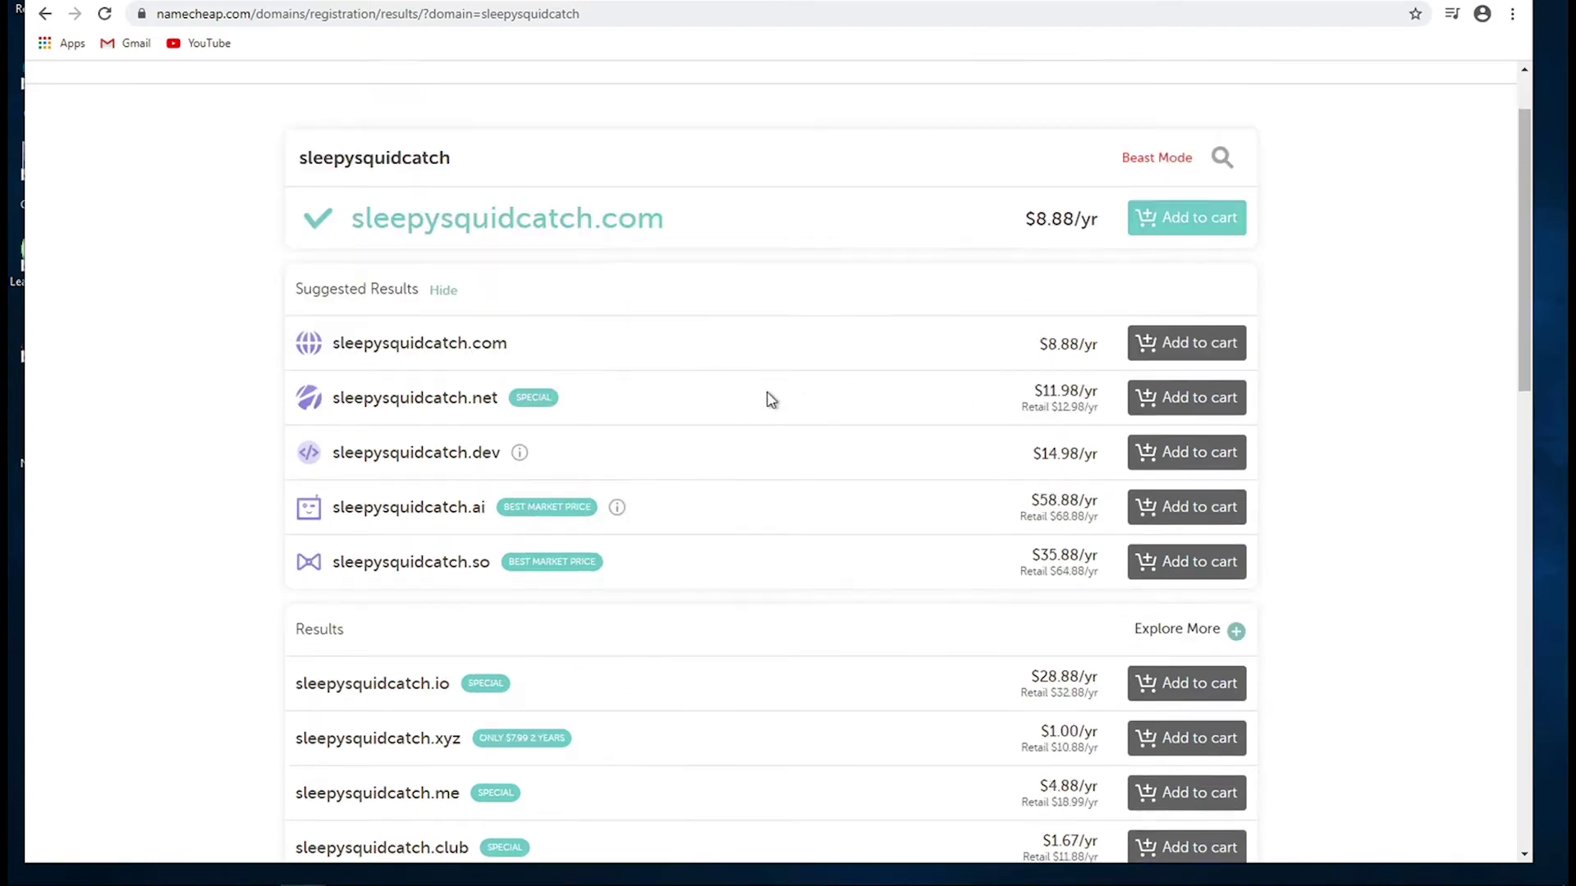
{"action": "scroll", "coordinate": [771, 399], "scroll_direction": "down", "scroll_amount": 2}
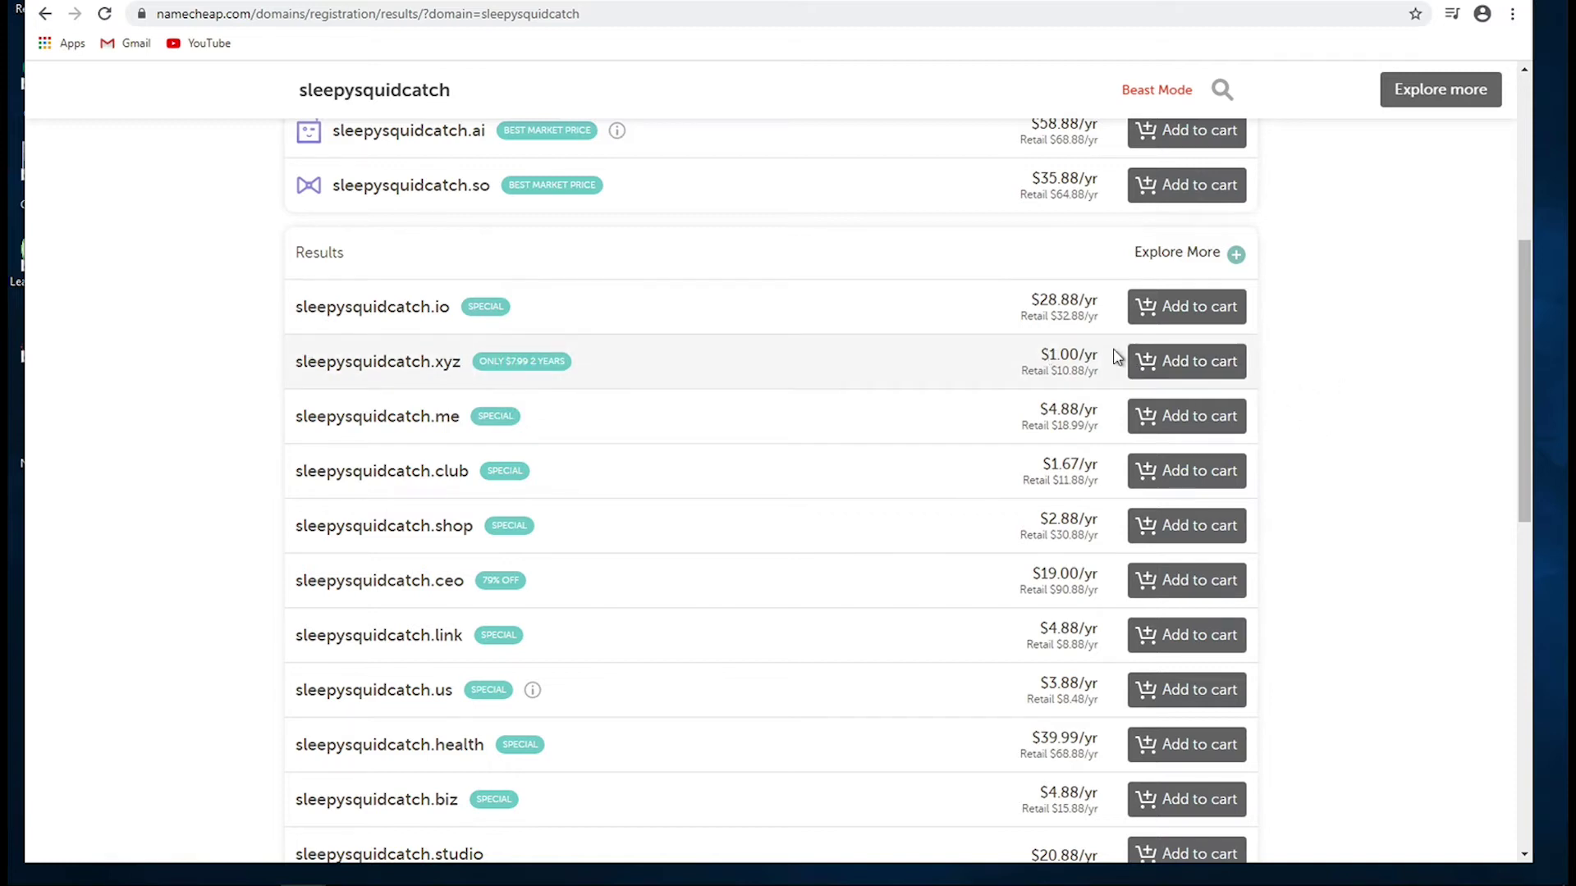
{"action": "left_click", "coordinate": [1171, 371]}
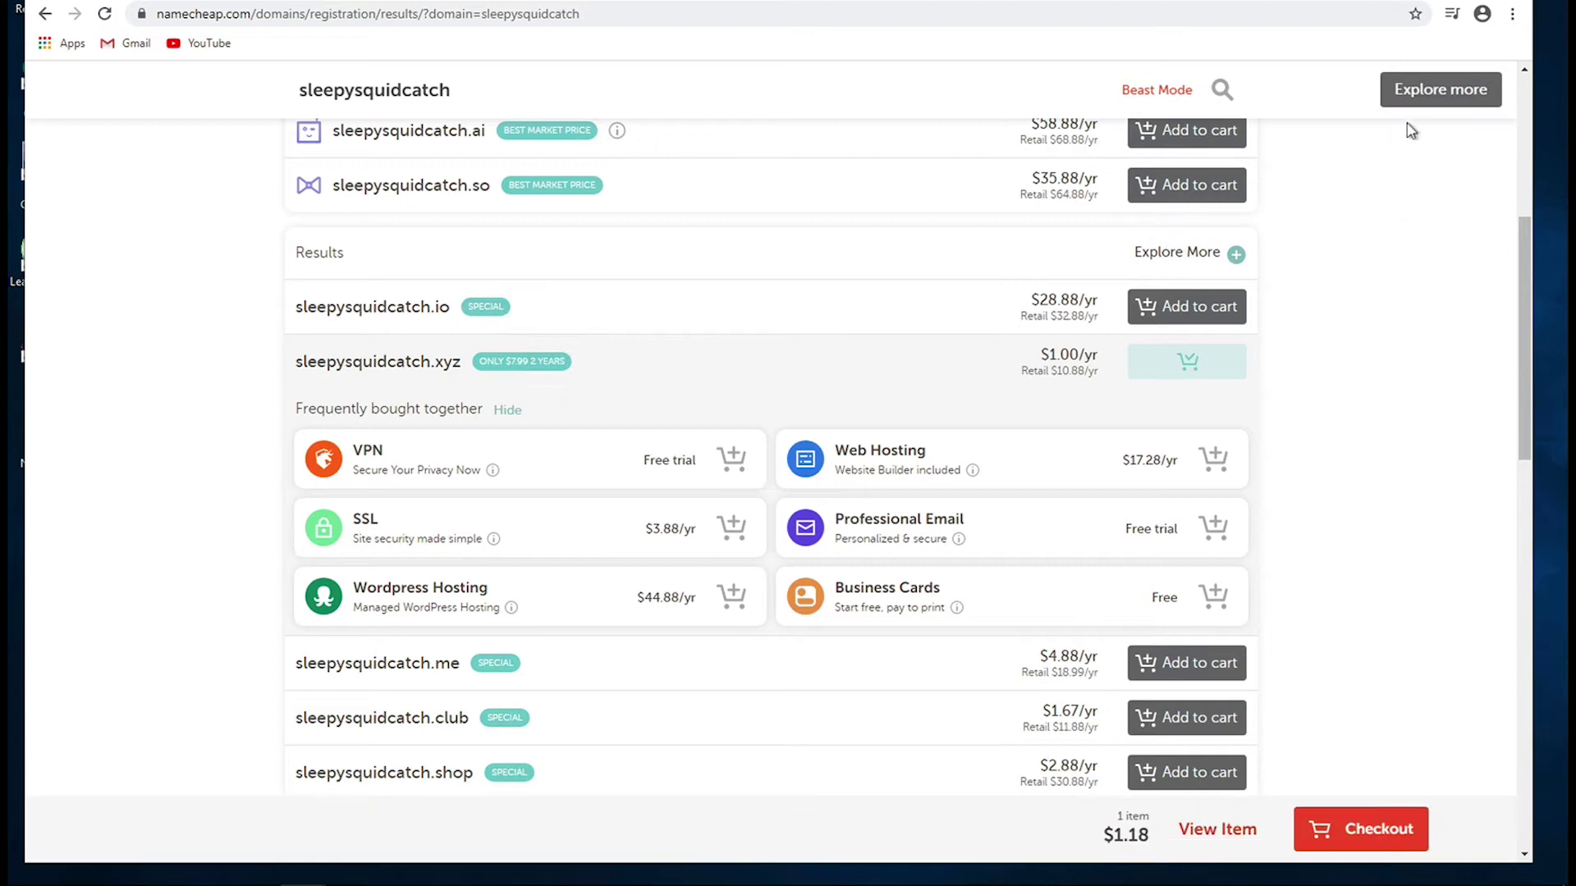
{"action": "left_click", "coordinate": [1335, 824]}
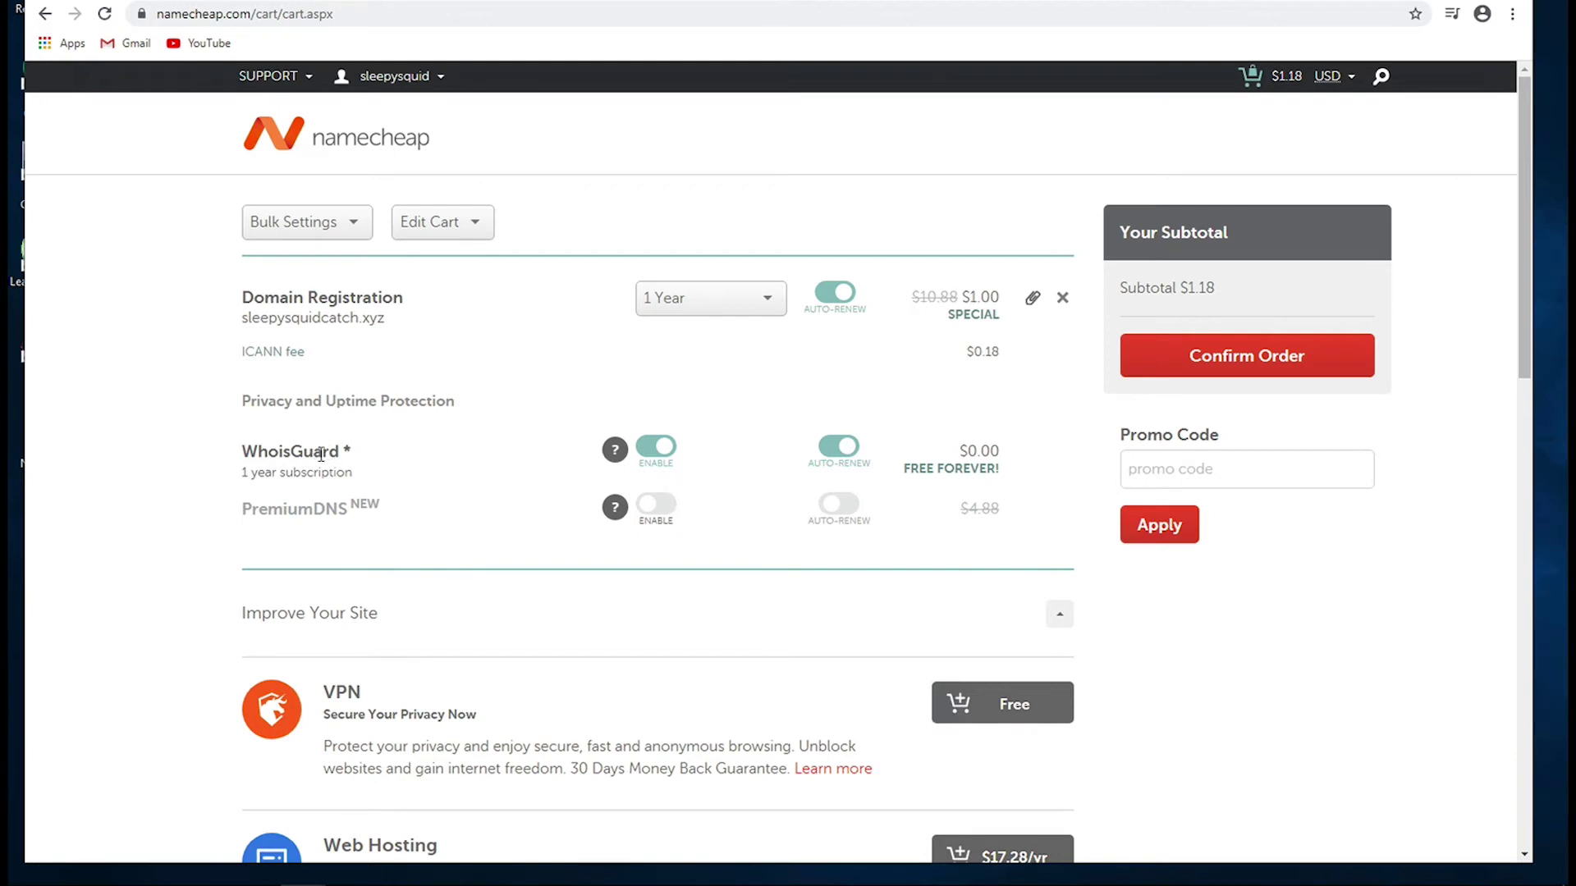
- Confirm the order for sleepysquidcatch.xyz with free WhoisGuard enabled
{"action": "mouse_move", "coordinate": [617, 453]}
{"action": "left_click", "coordinate": [1182, 355]}
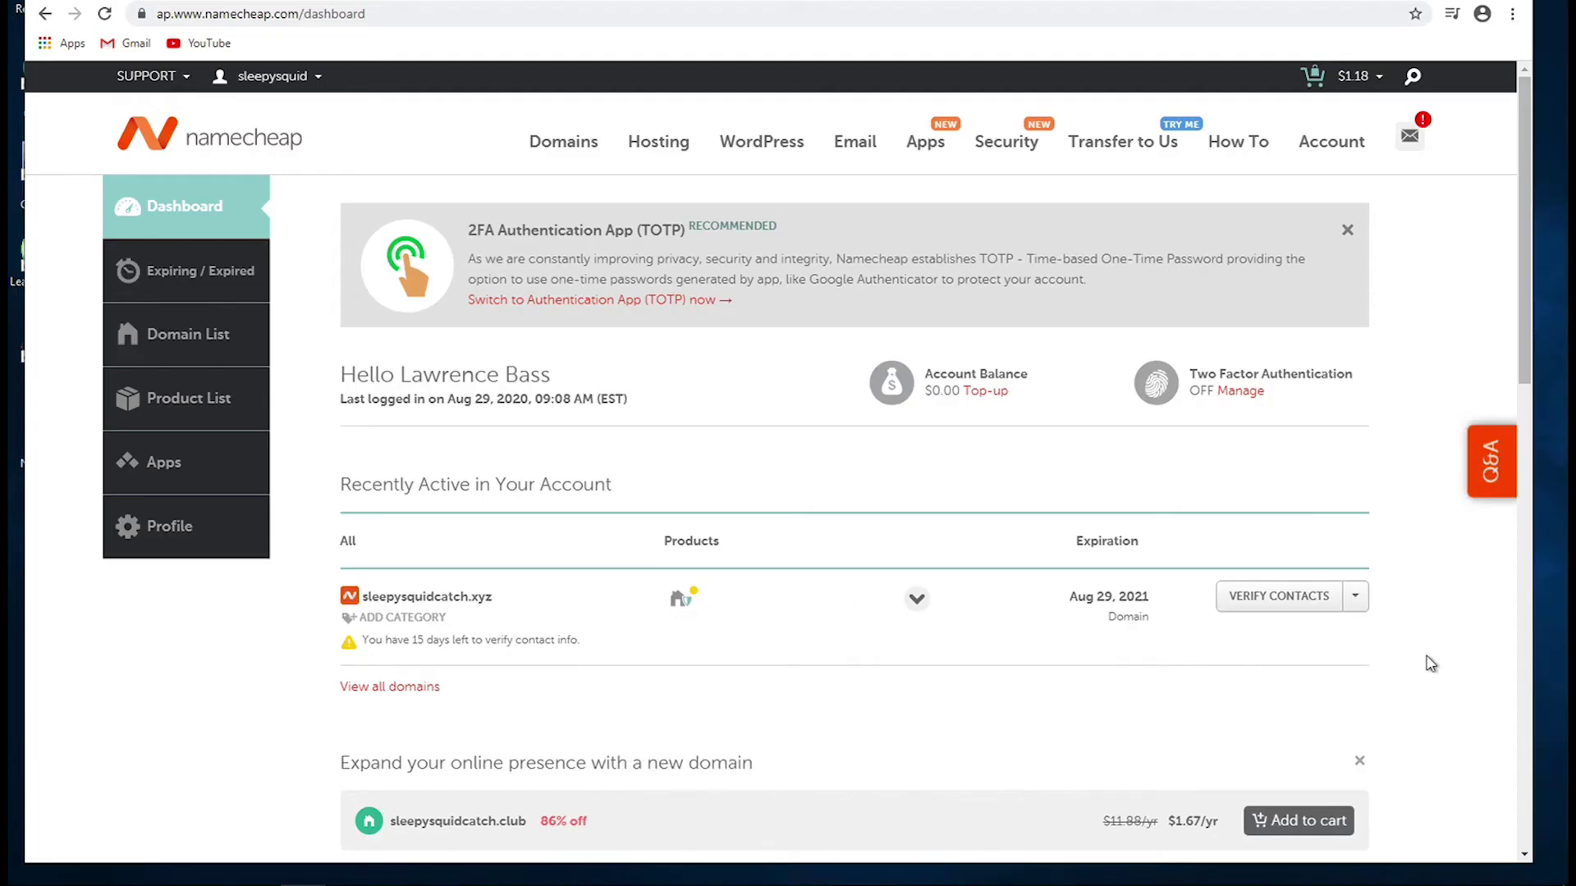
- Choose Manage from the sleepysquidcatch.xyz row's actions menu
{"action": "left_click", "coordinate": [1358, 601]}
{"action": "mouse_move", "coordinate": [1268, 605]}
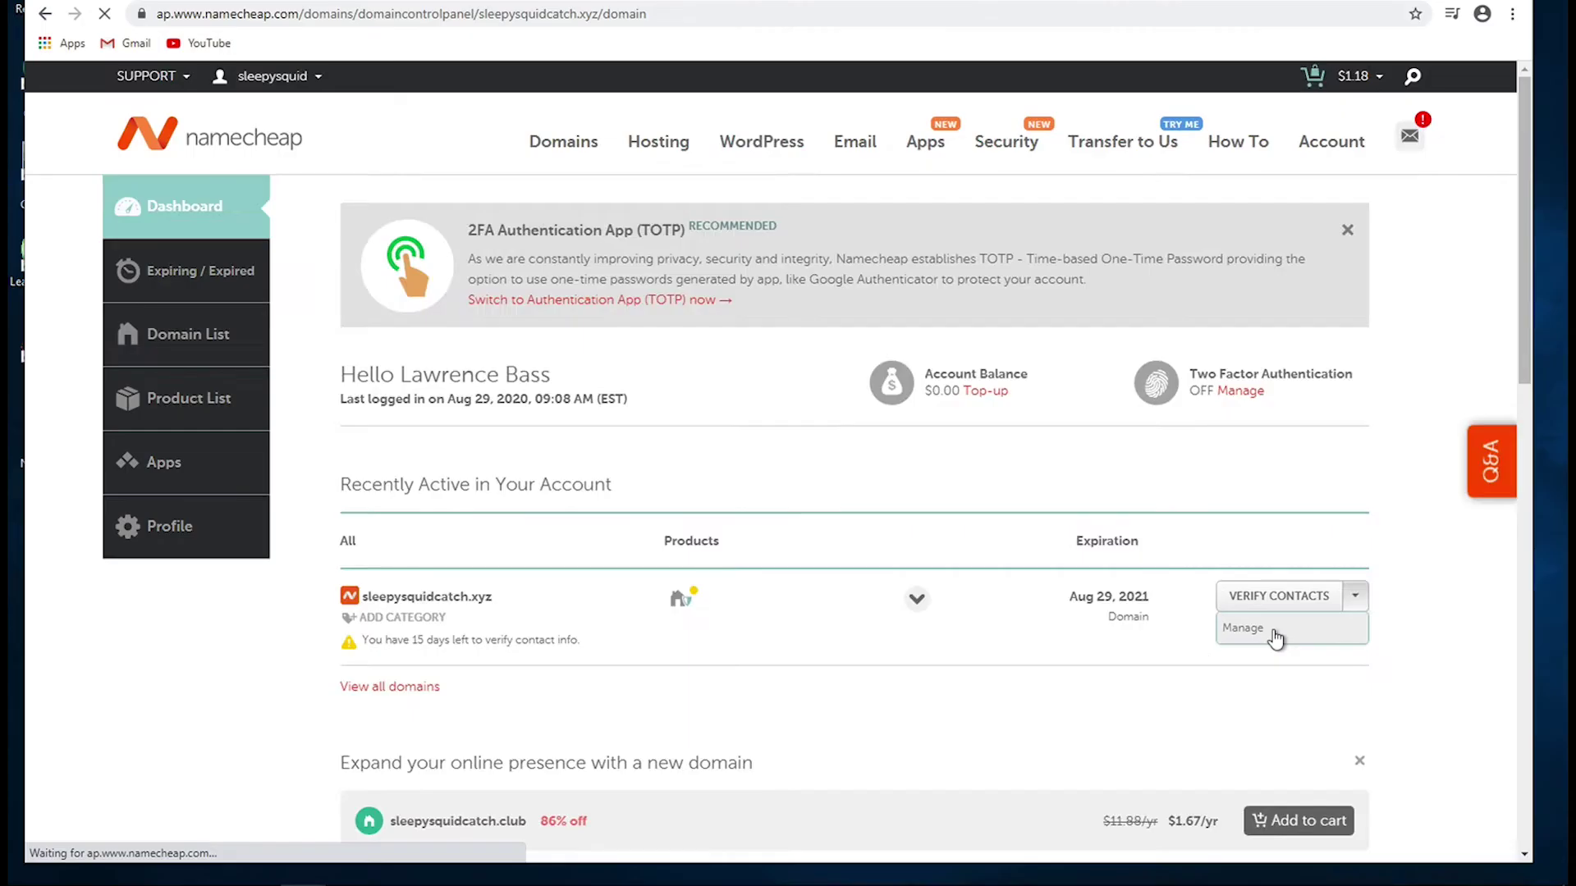
{"action": "left_click", "coordinate": [1243, 629]}
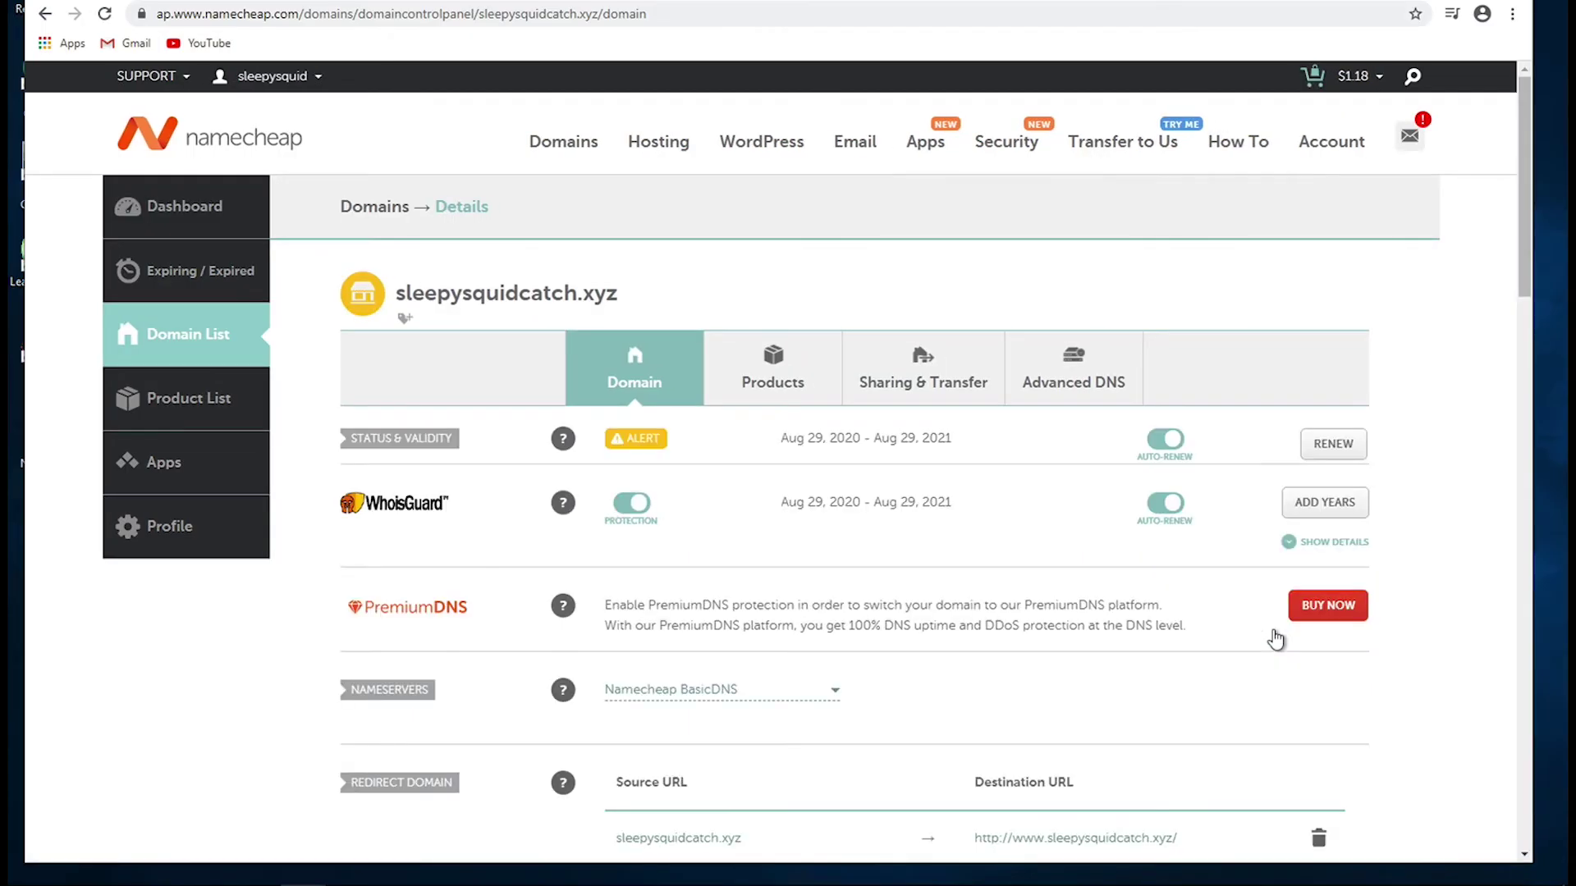
{"action": "scroll", "coordinate": [393, 550], "scroll_direction": "down", "scroll_amount": 3}
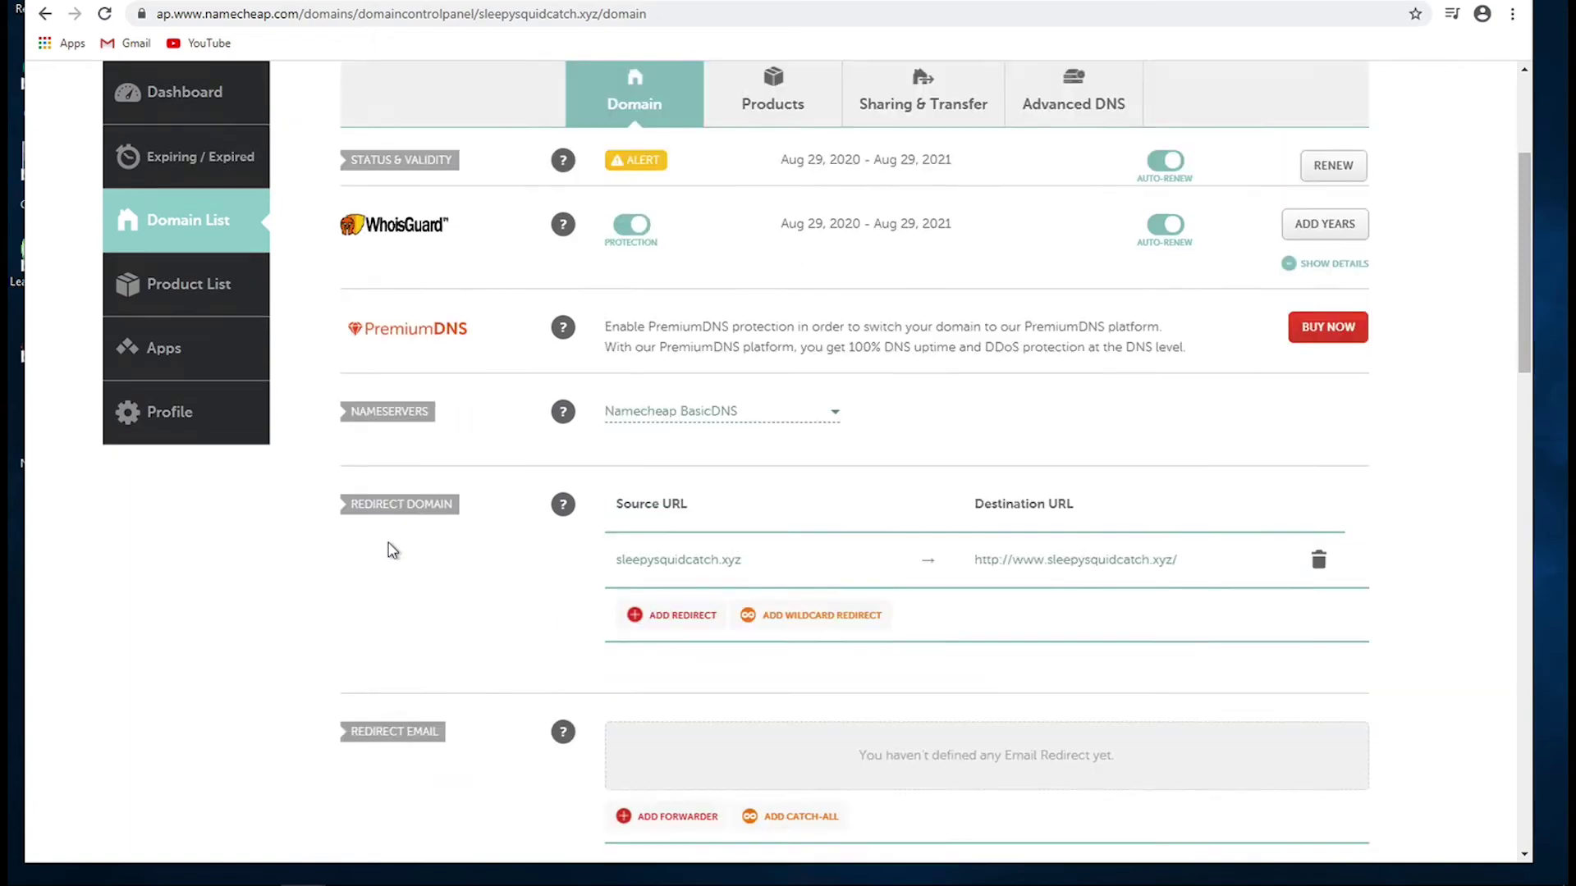
{"action": "scroll", "coordinate": [392, 549], "scroll_direction": "down", "scroll_amount": 3}
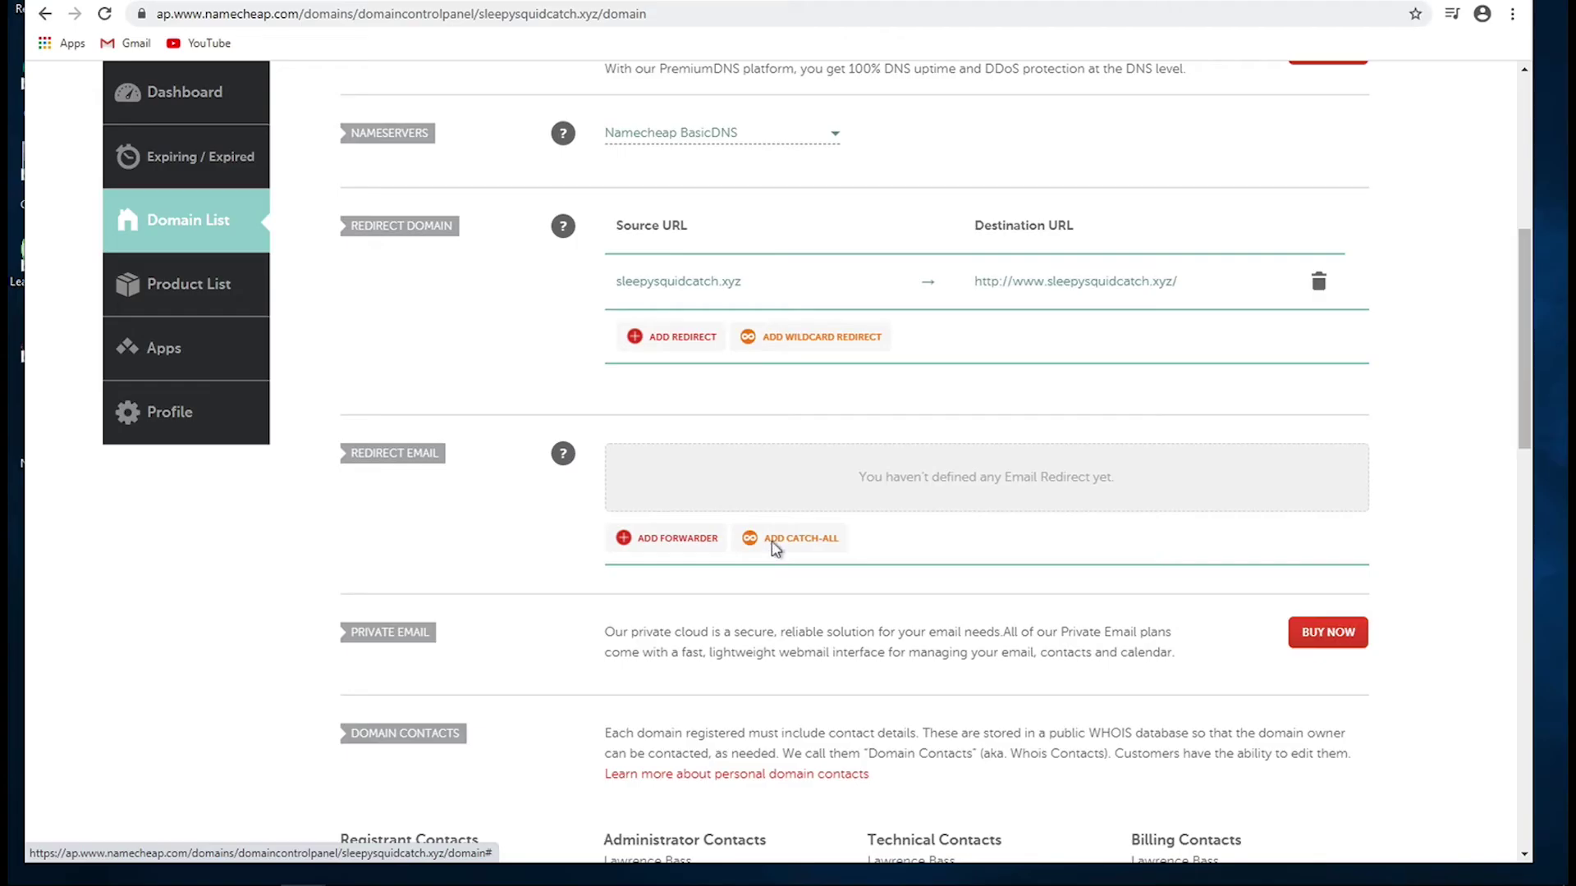
{"action": "left_click", "coordinate": [767, 539]}
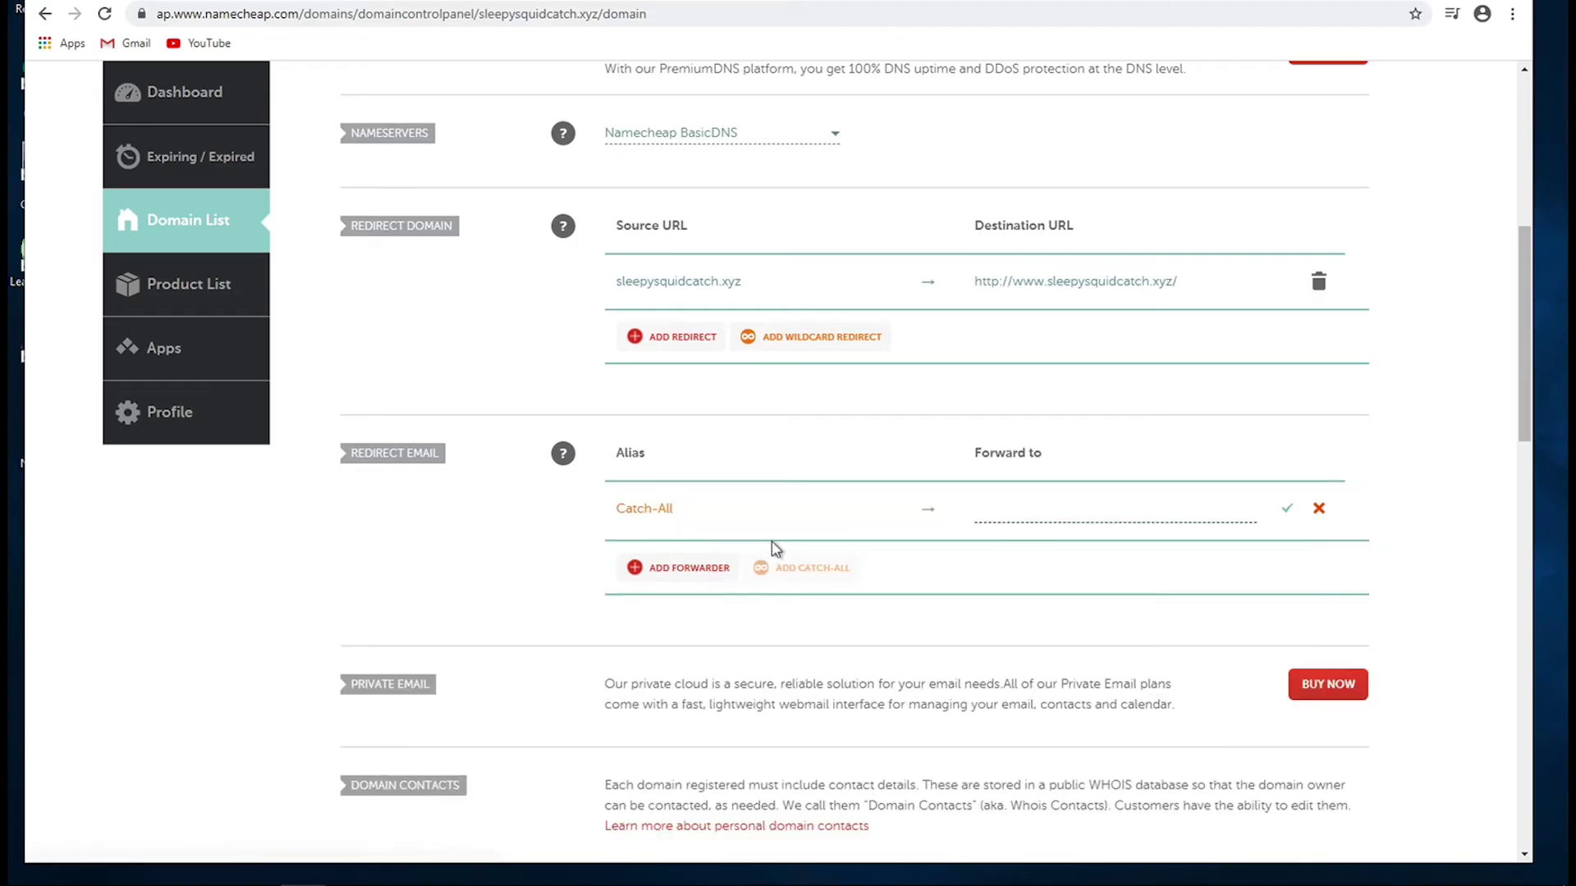
{"action": "left_click", "coordinate": [995, 508]}
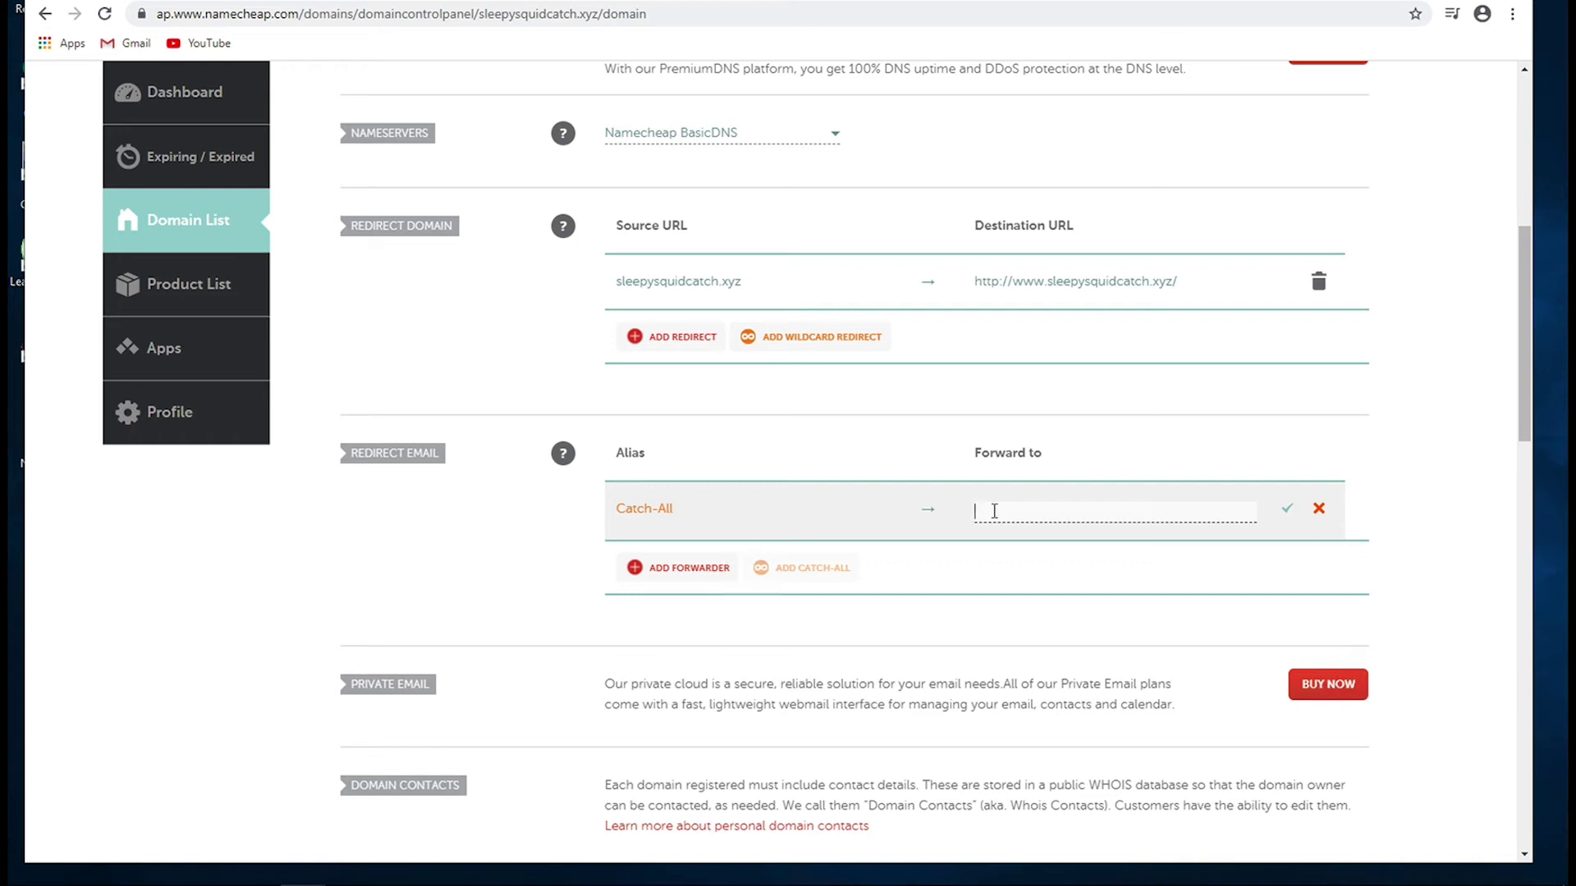
{"action": "type", "text": "e"}
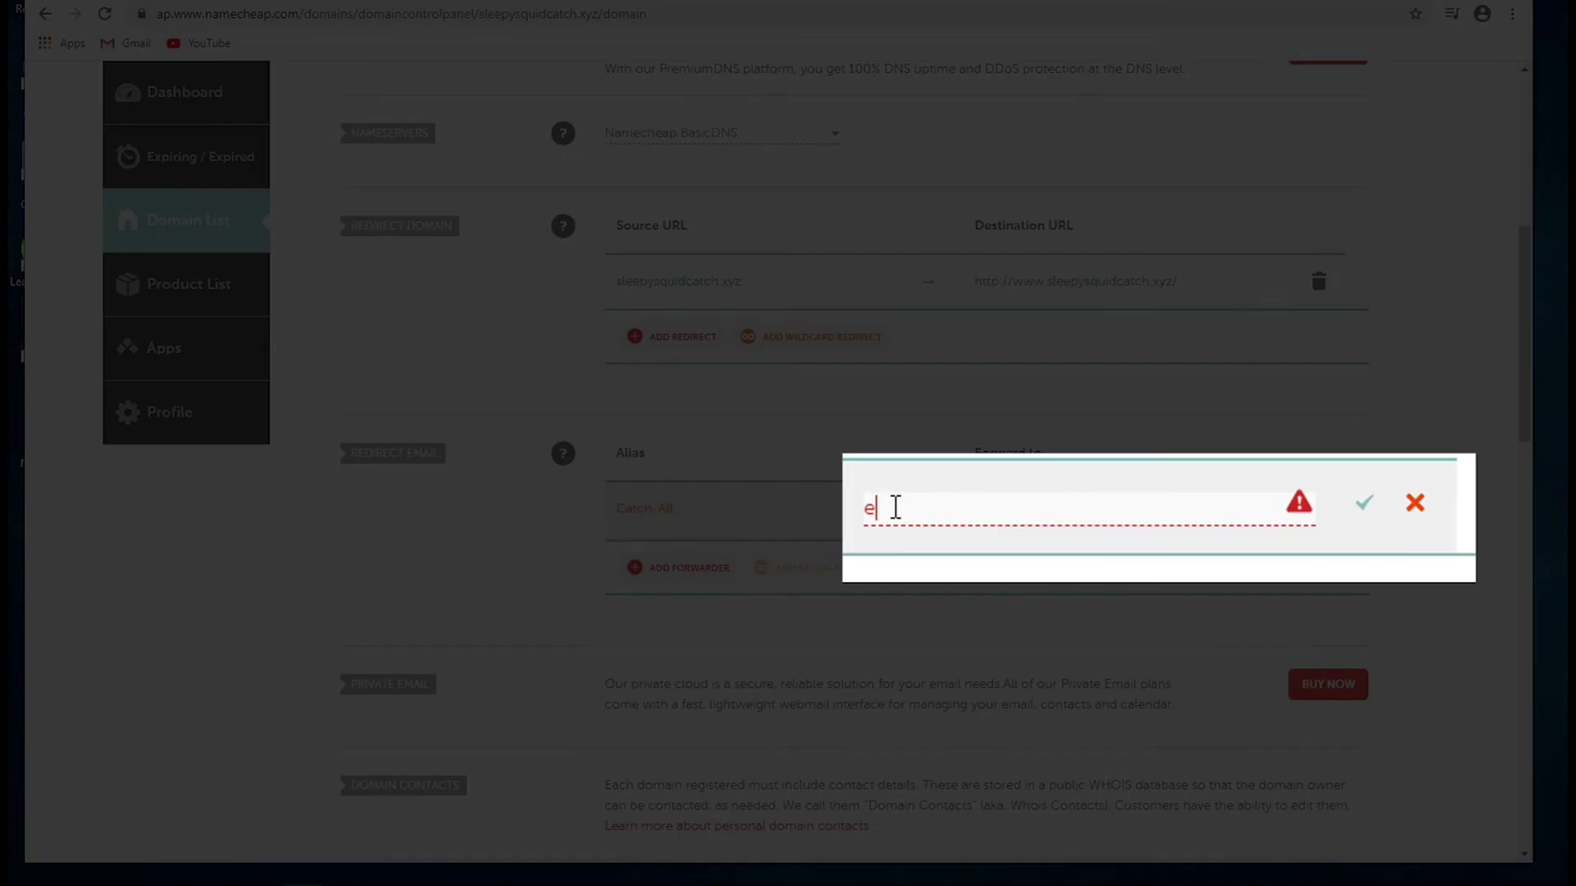
{"action": "type", "text": "xample"}
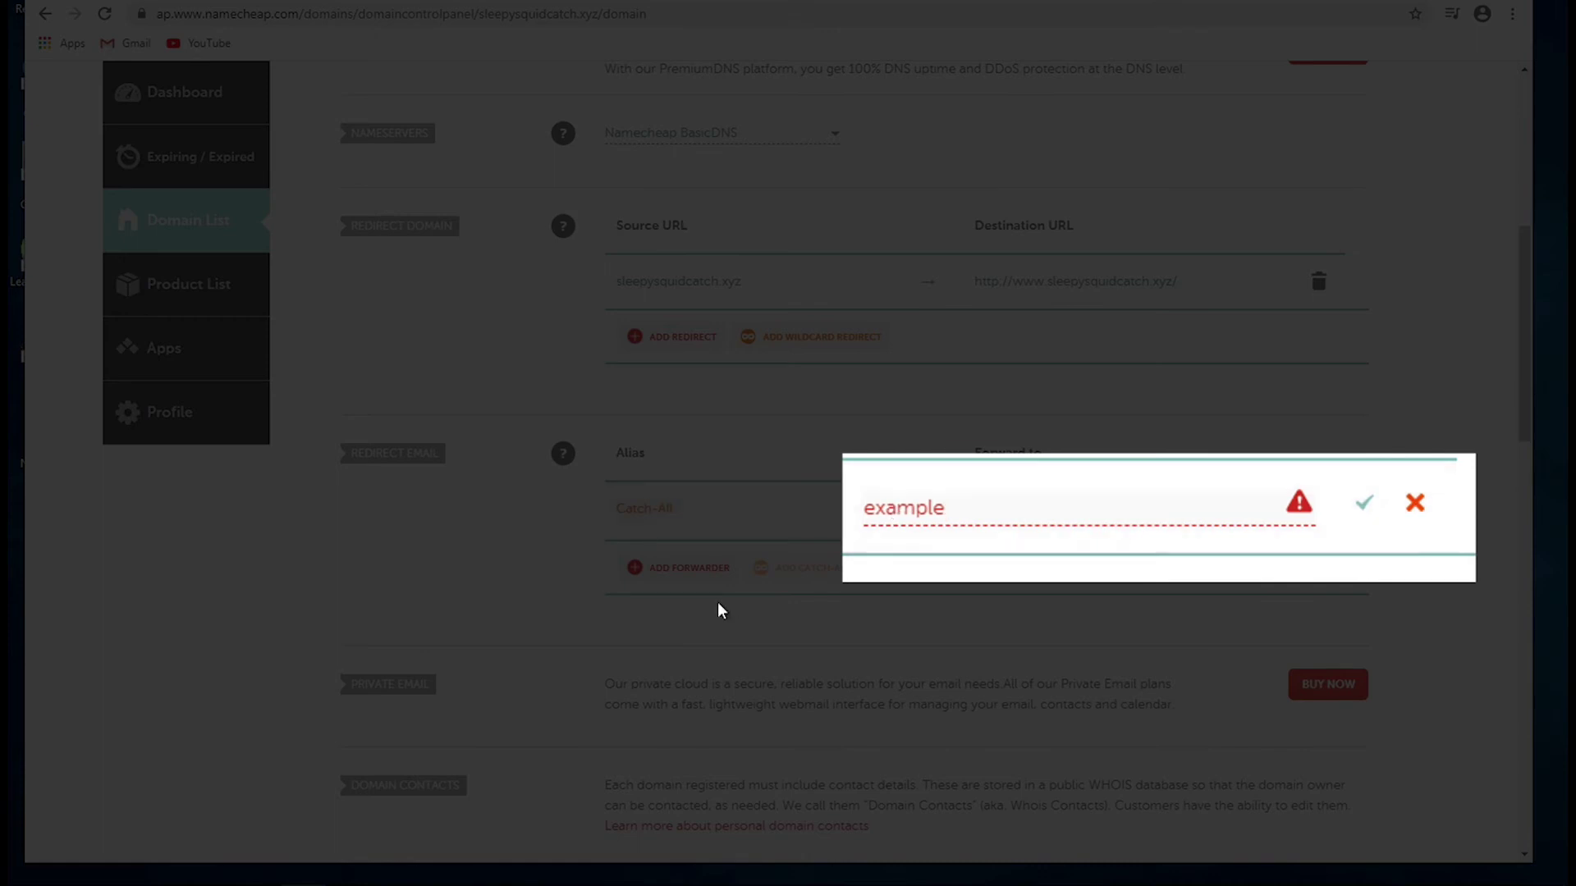
{"action": "type", "text": "@gmail.com"}
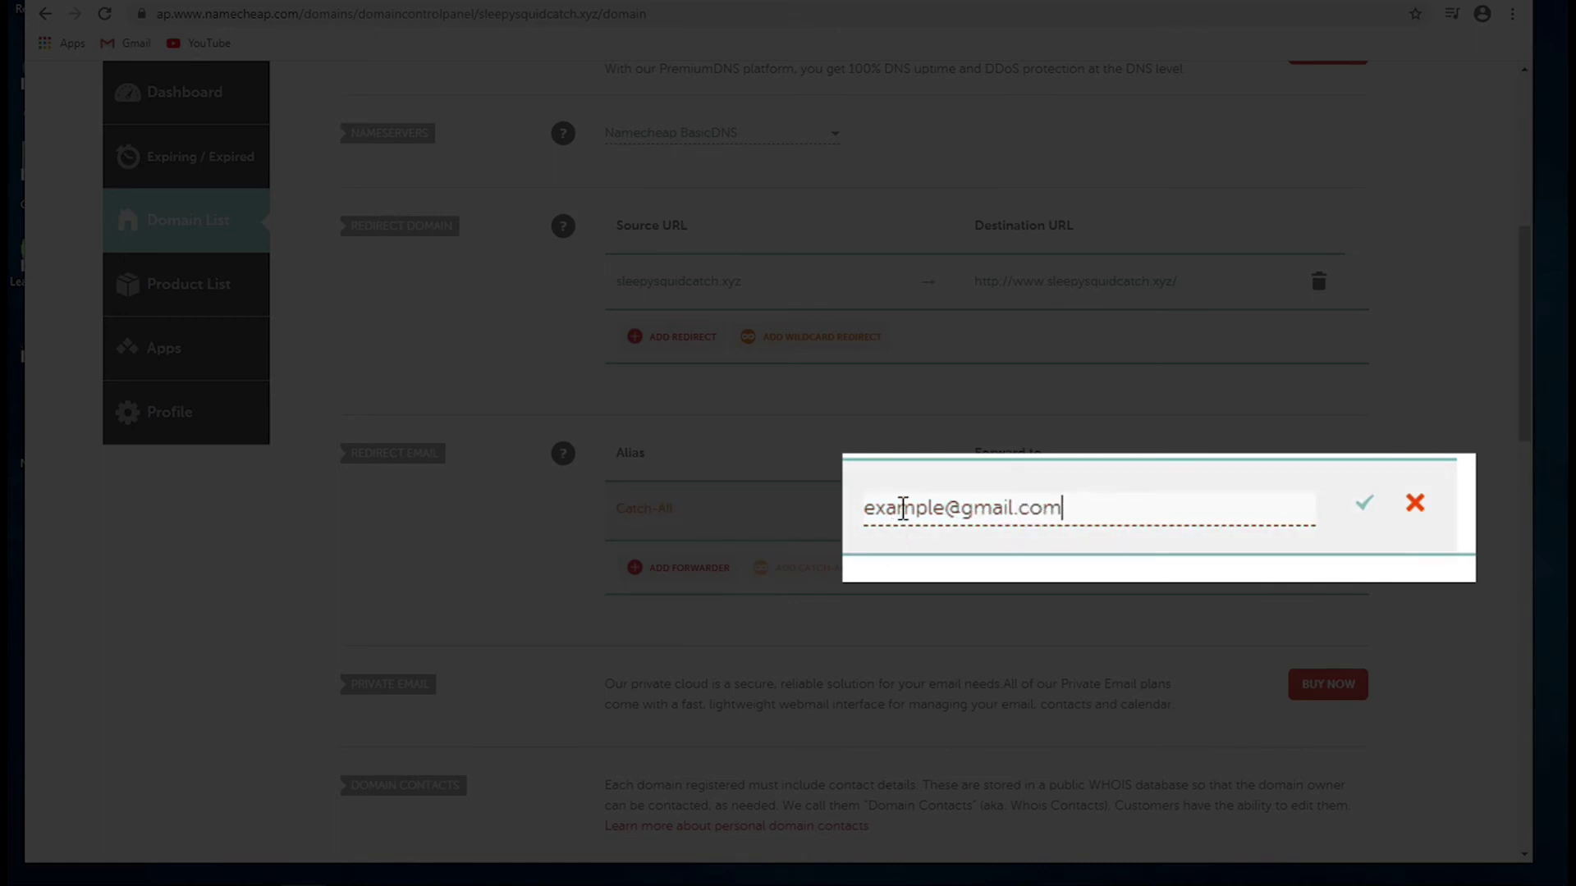
- Replace the placeholder name with the personal Gmail name and select the full forwarding address
{"action": "double_click", "coordinate": [901, 509]}
{"action": "key", "text": "BackSpace"}
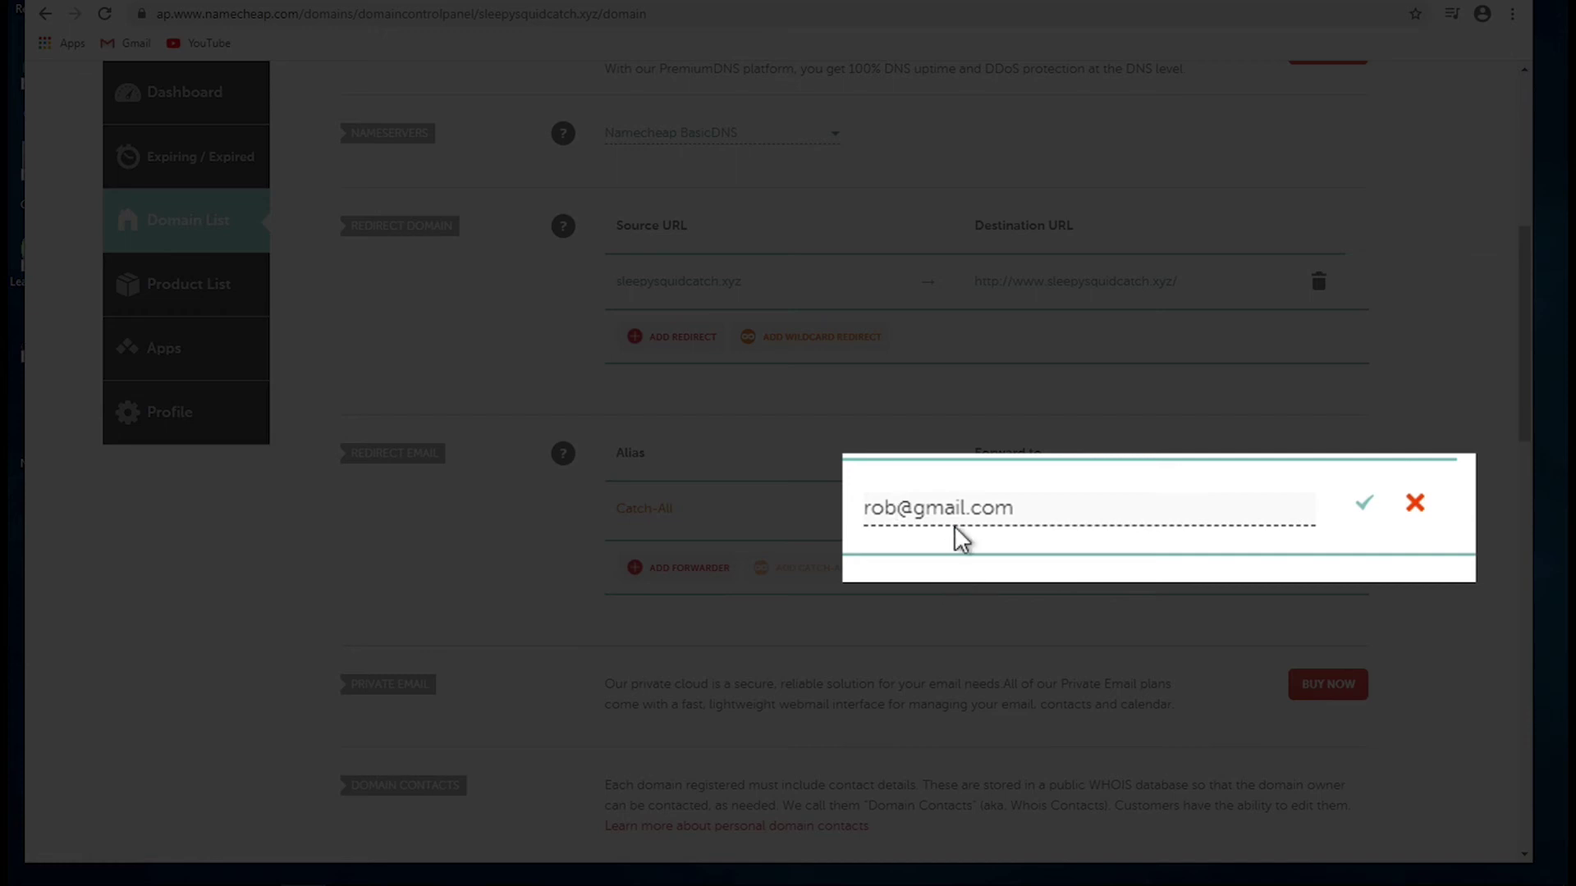
{"action": "left_click_drag", "start_coordinate": [1034, 511], "coordinate": [862, 519]}
{"action": "key", "text": "ctrl+c"}
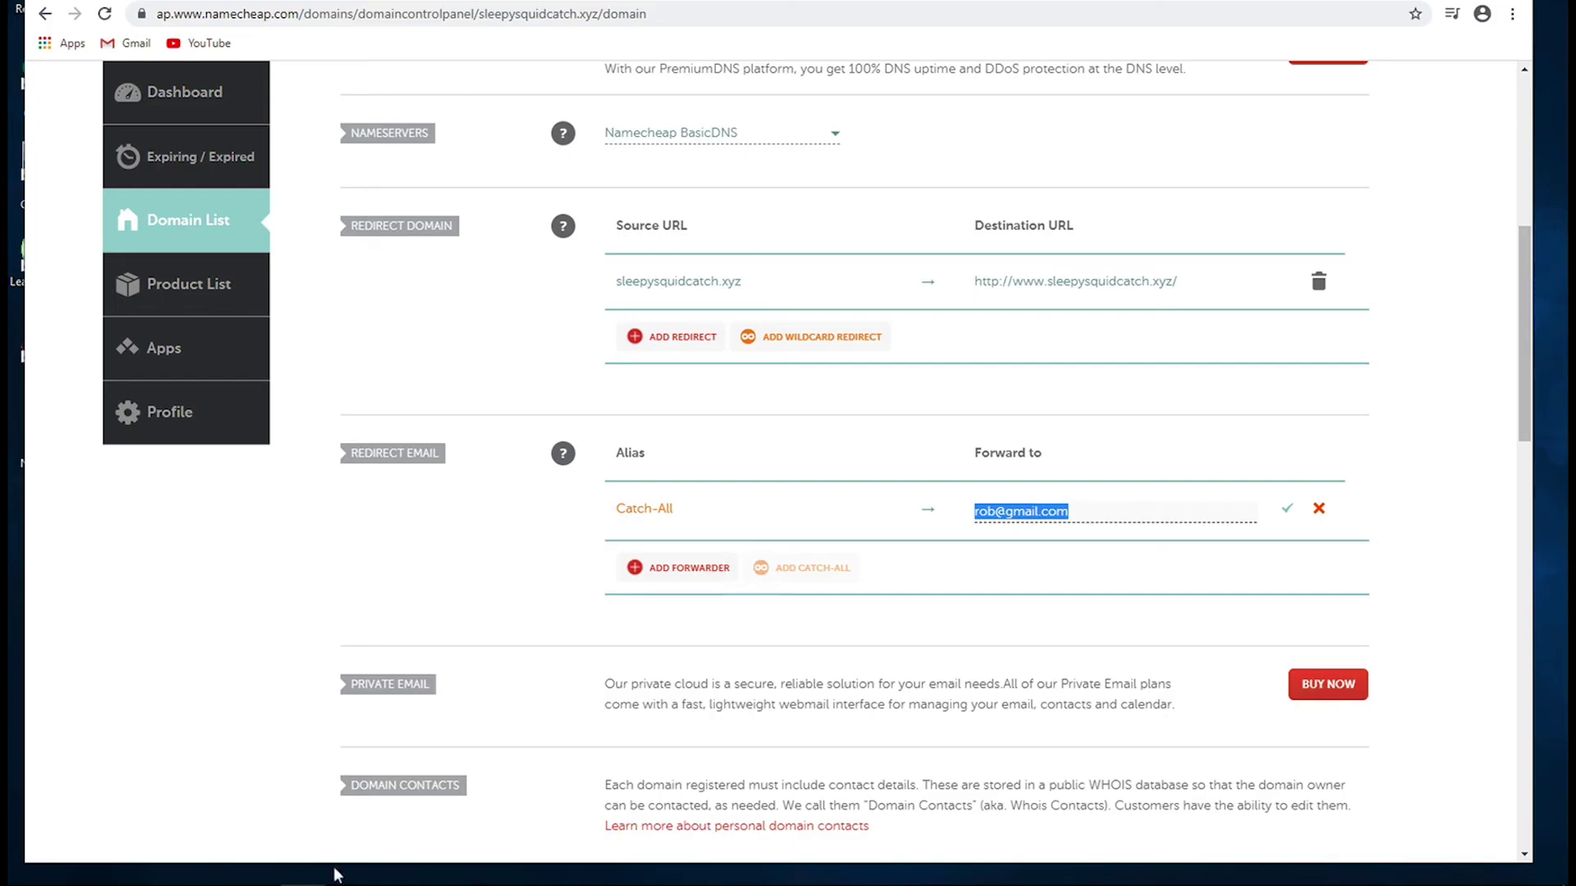
{"action": "key", "text": "alt+Tab"}
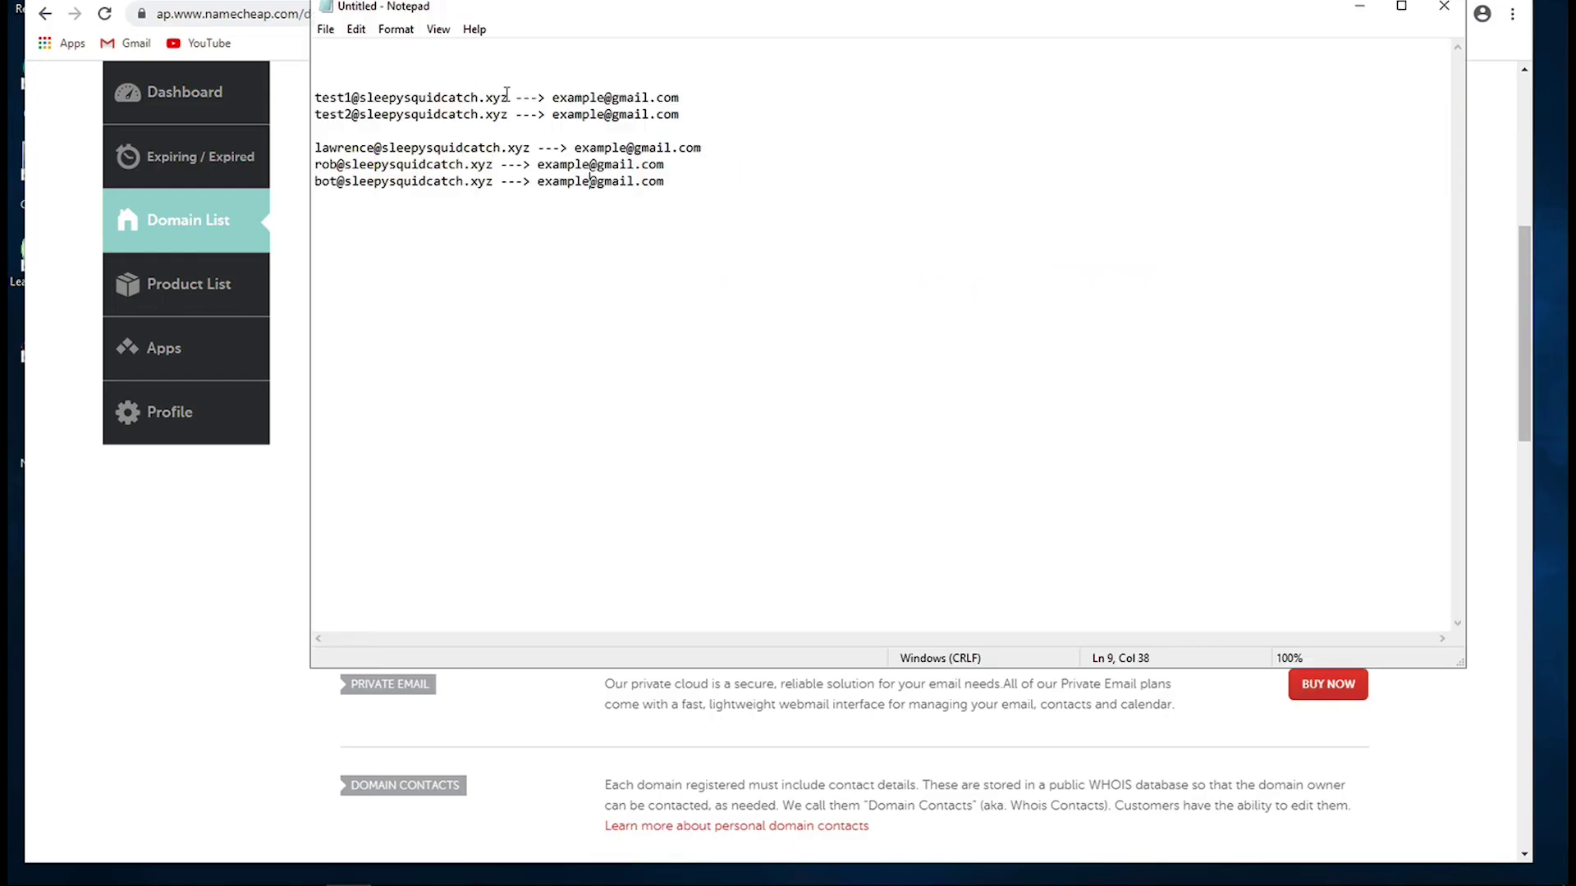
{"action": "left_click_drag", "start_coordinate": [507, 98], "coordinate": [360, 99]}
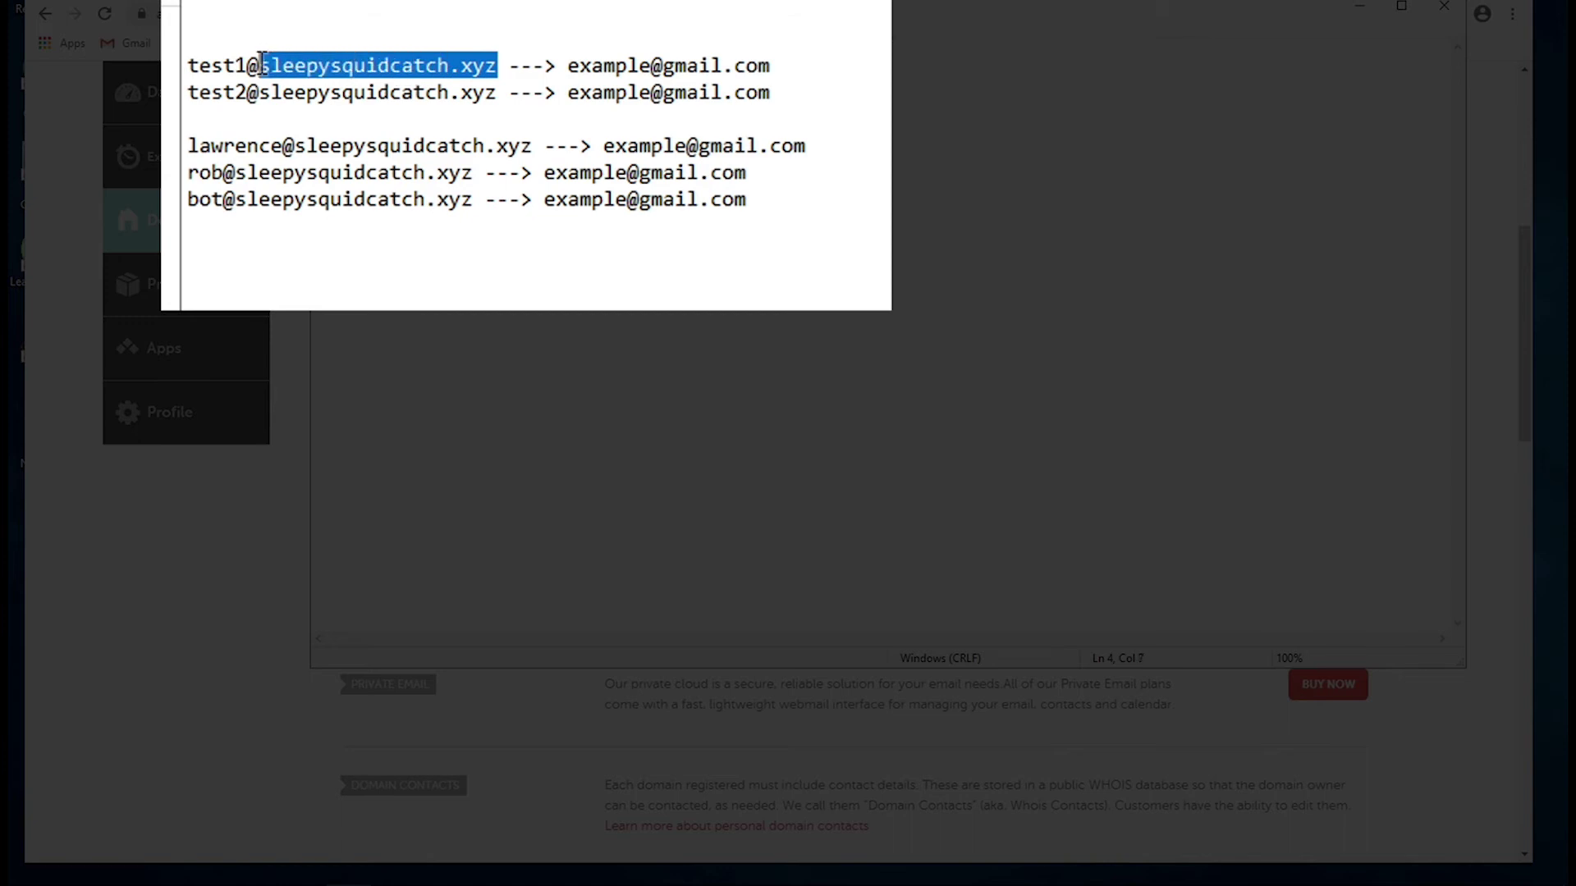
{"action": "double_click", "coordinate": [217, 65]}
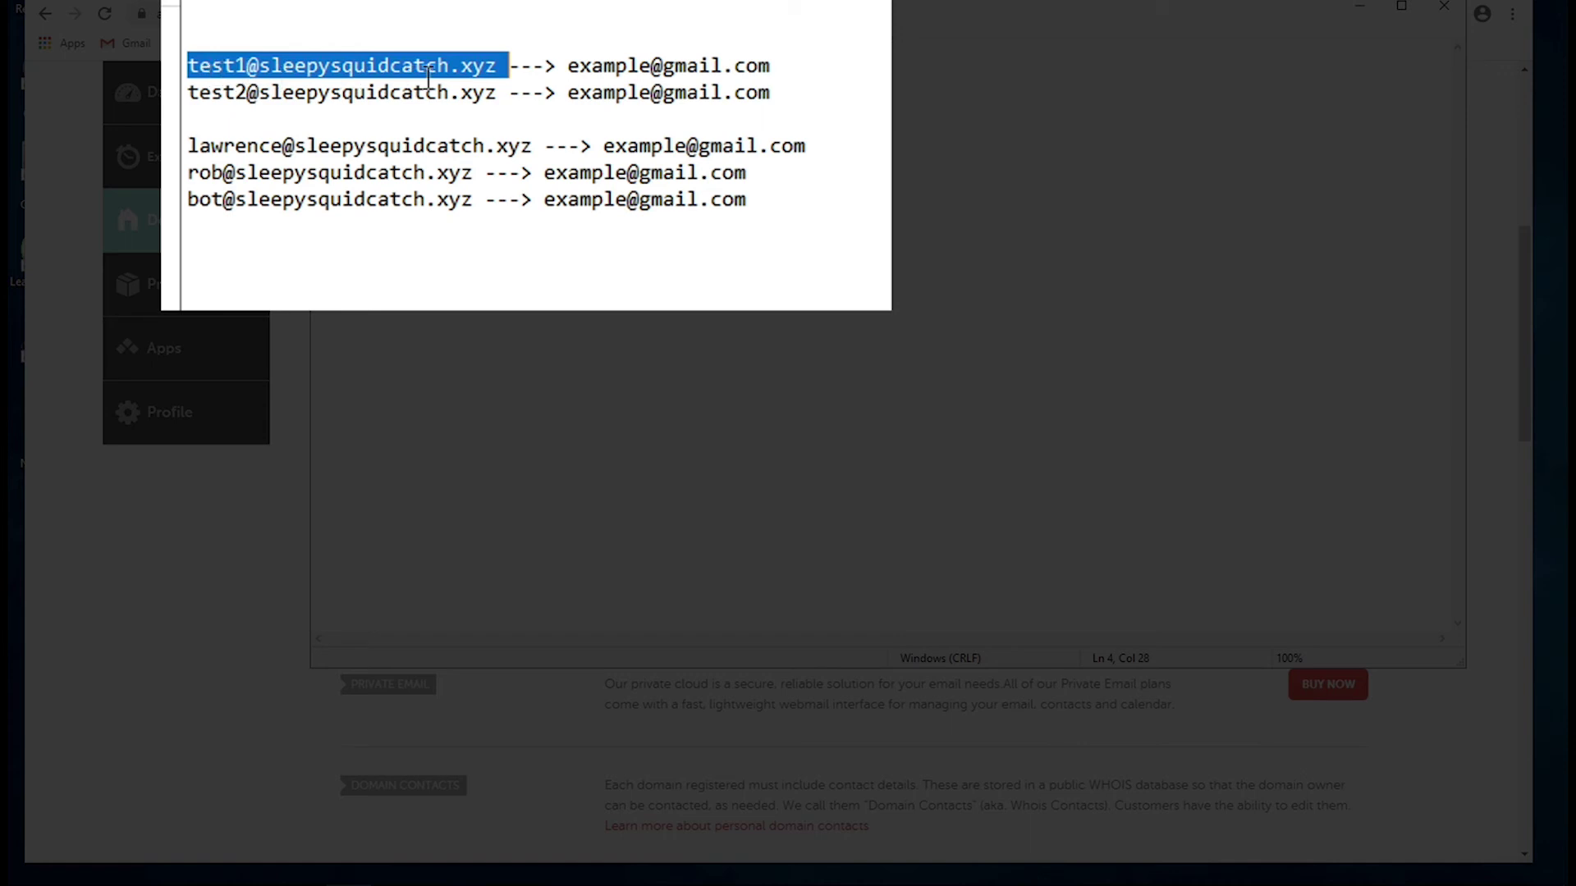
{"action": "left_click", "coordinate": [583, 72]}
{"action": "left_click_drag", "start_coordinate": [855, 64], "coordinate": [572, 65]}
{"action": "key", "text": "ctrl+v"}
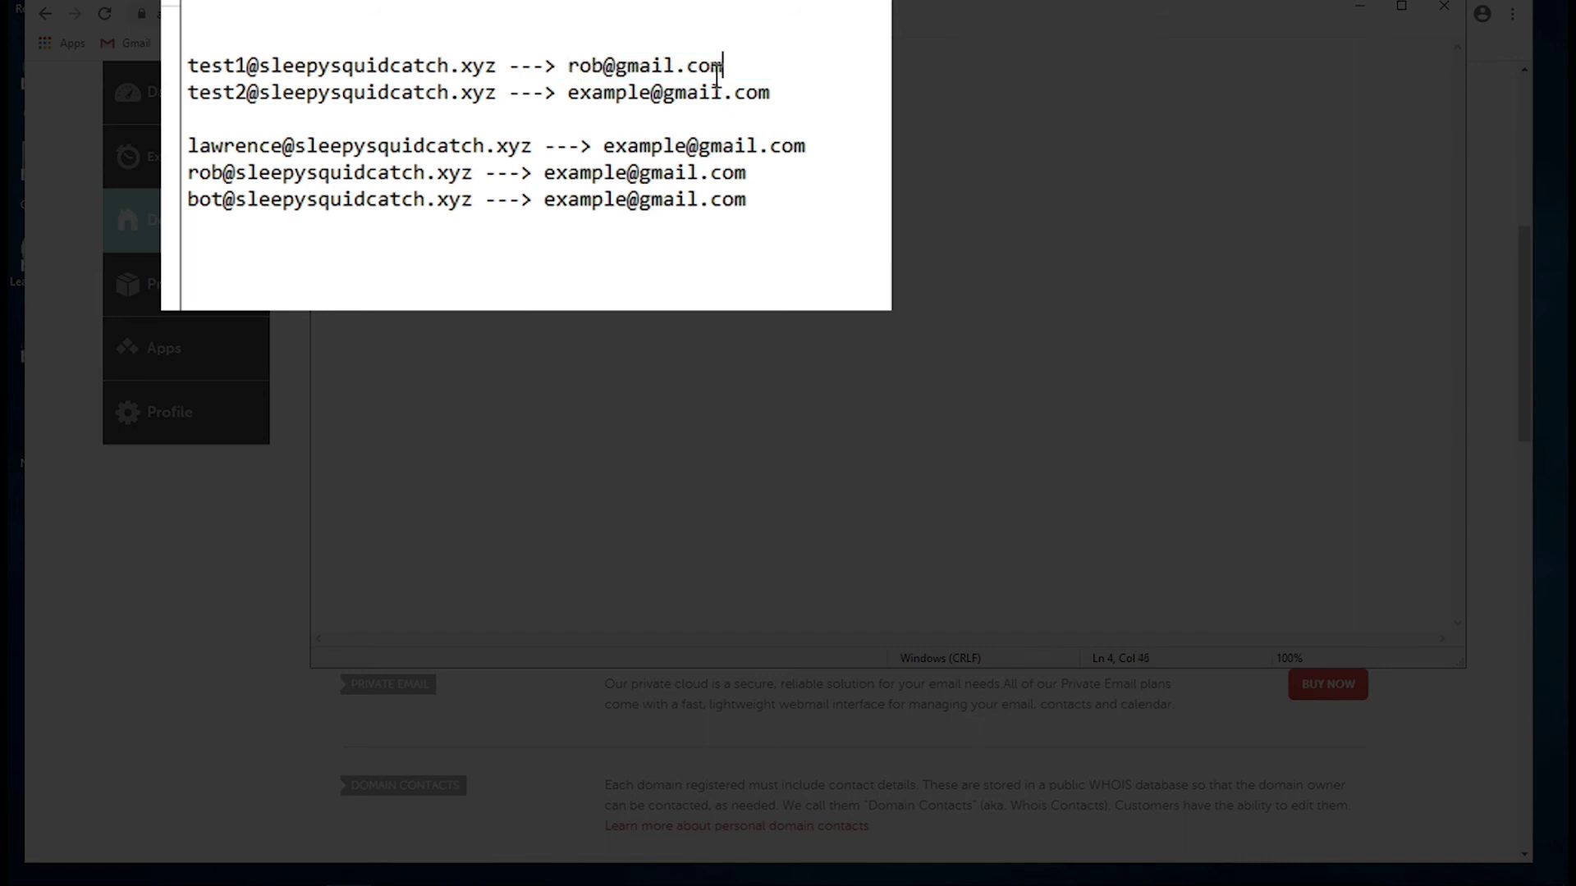
{"action": "left_click_drag", "start_coordinate": [786, 93], "coordinate": [566, 97]}
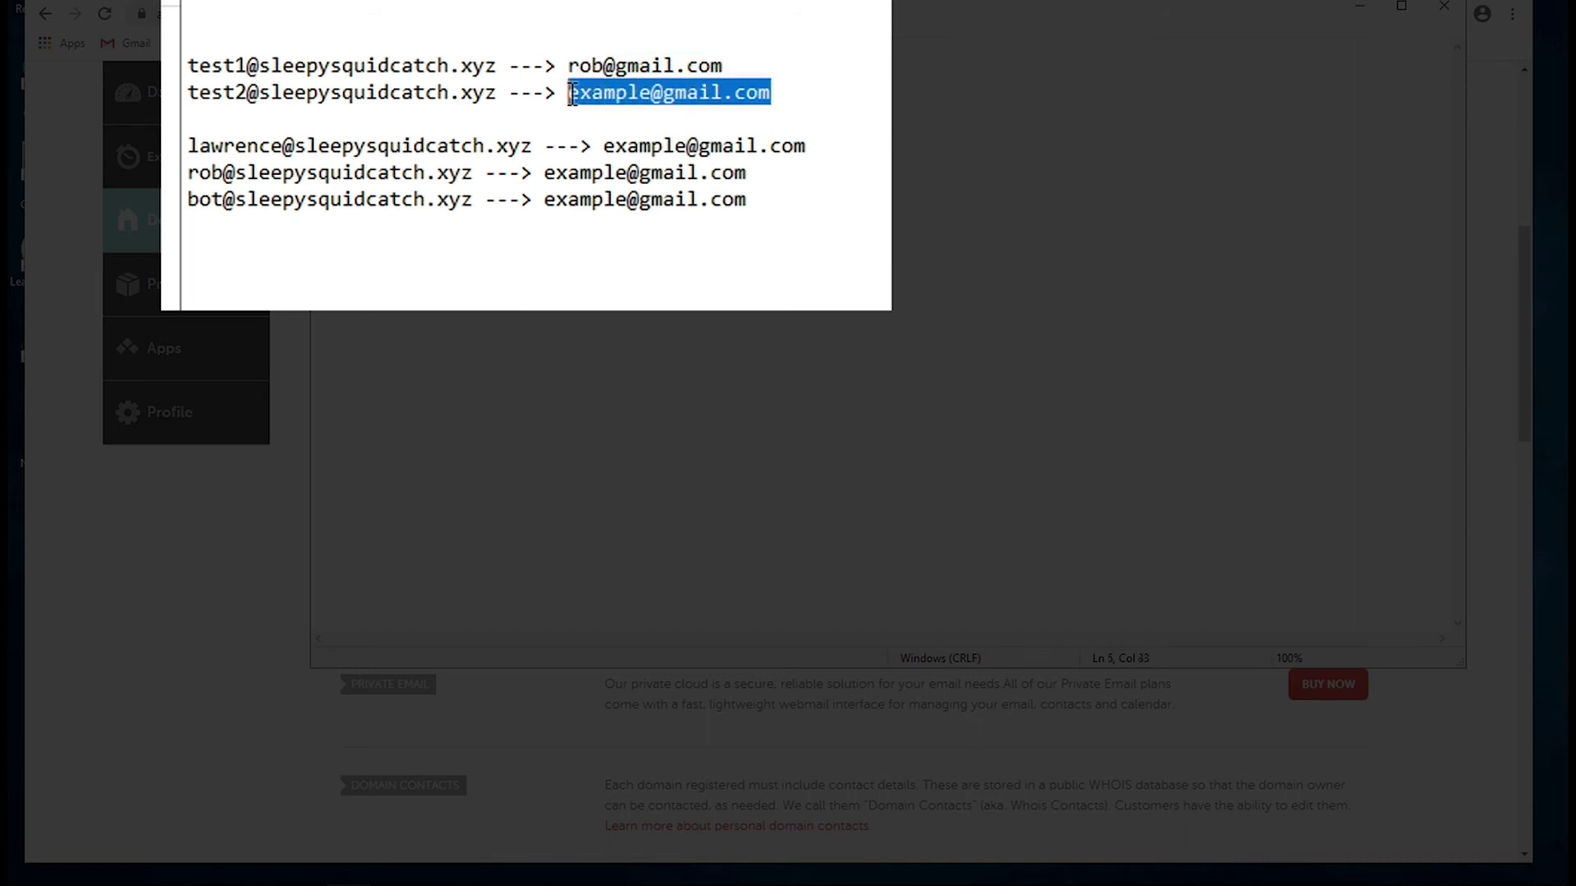
{"action": "key", "text": "ctrl+v"}
- Paste the real Gmail address over the placeholder on the third, fourth and bot alias lines
{"action": "left_click", "coordinate": [812, 148]}
{"action": "left_click_drag", "start_coordinate": [808, 146], "coordinate": [603, 146]}
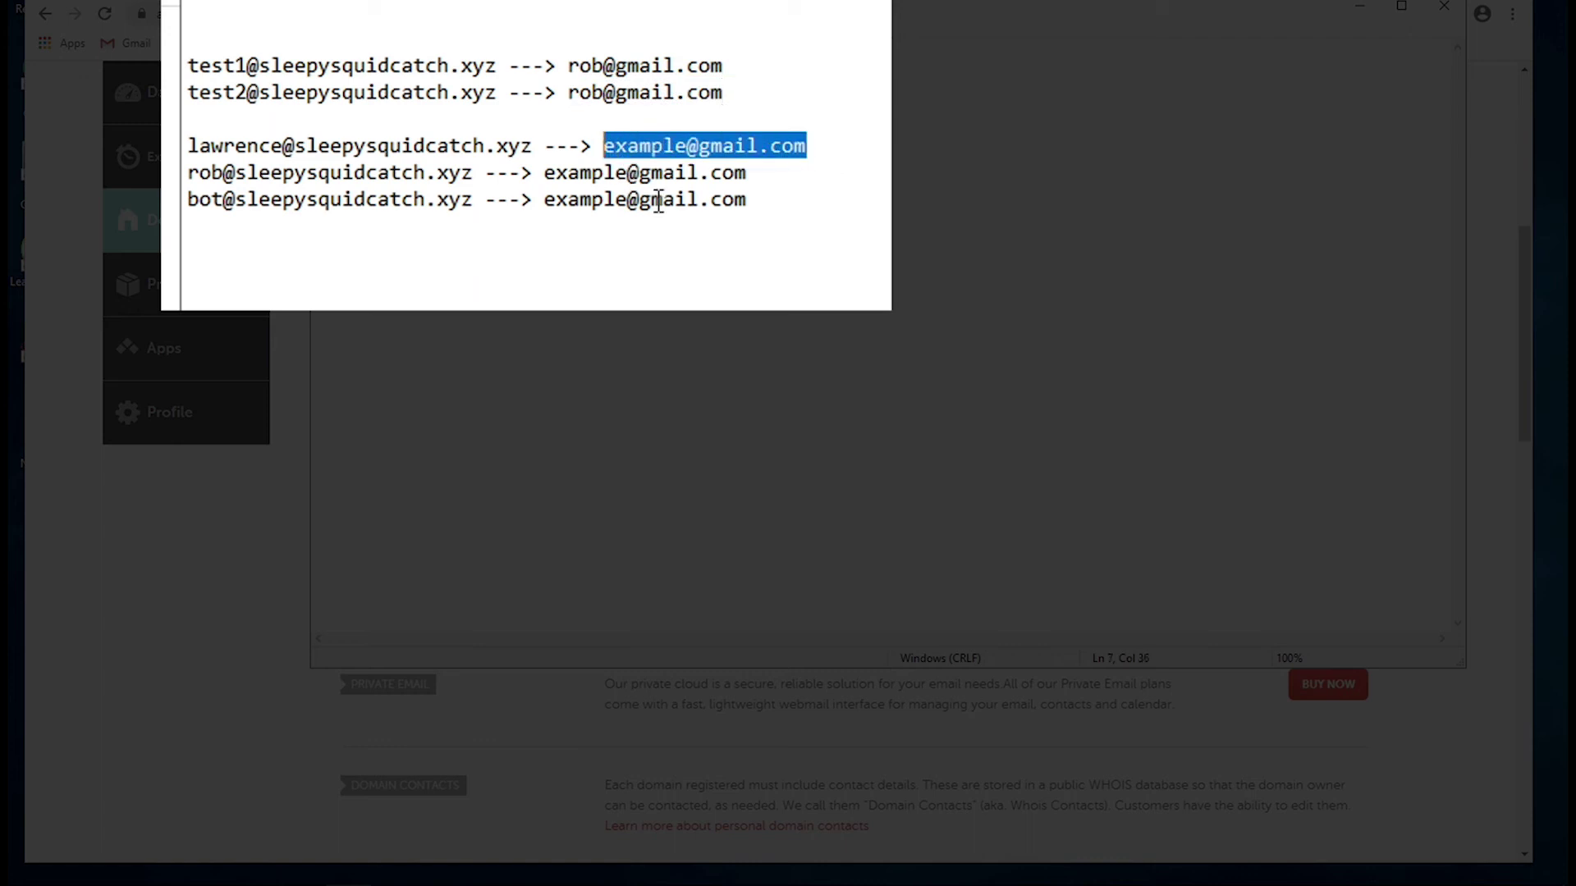
{"action": "key", "text": "ctrl+v"}
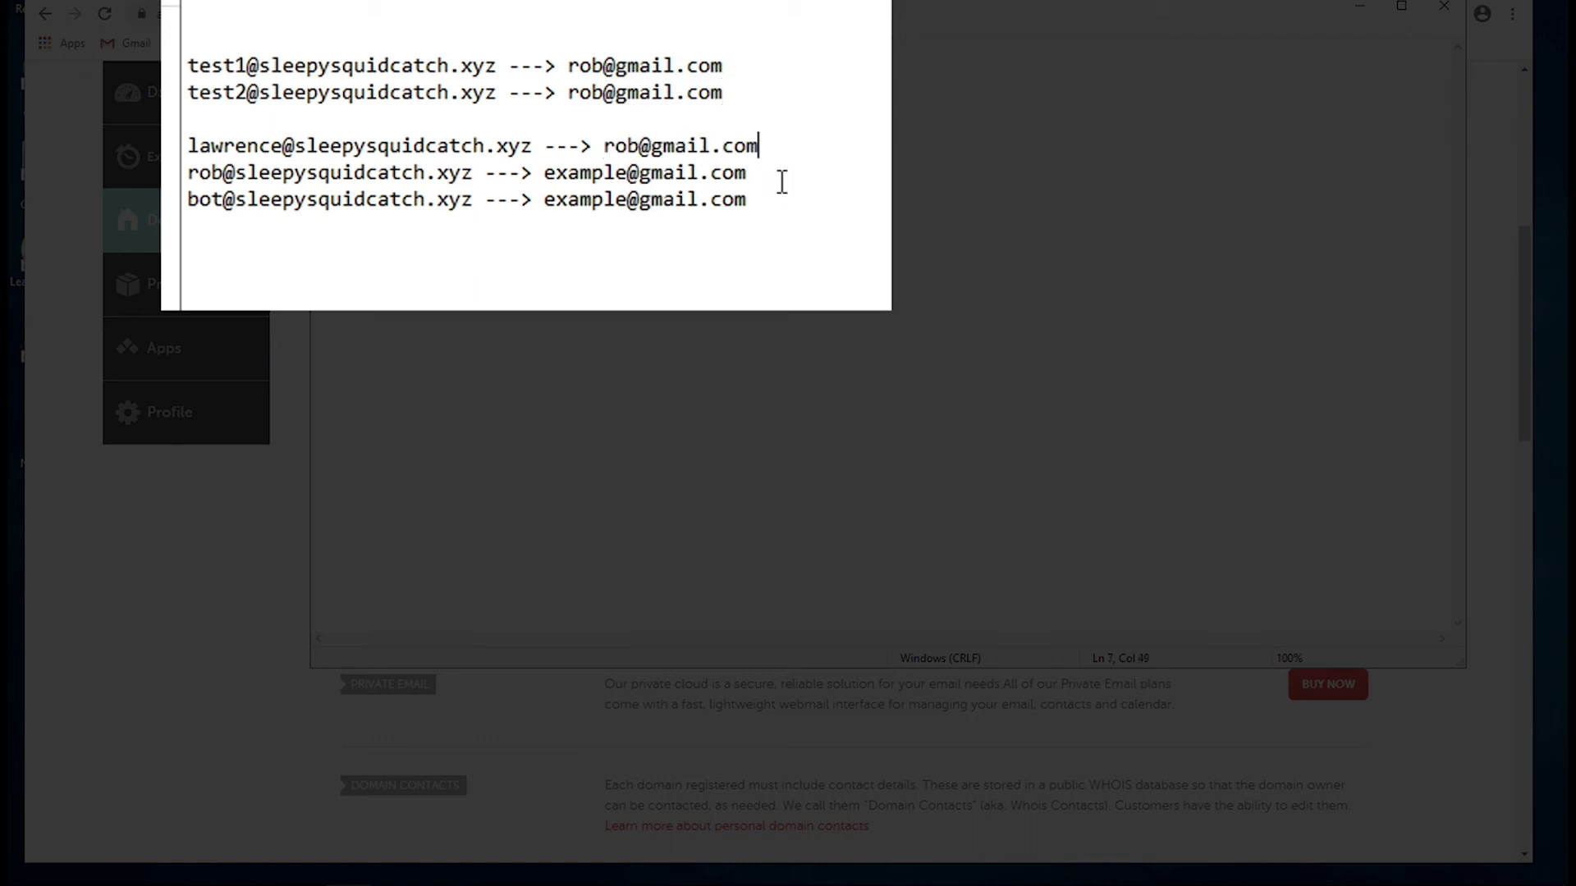
{"action": "left_click_drag", "start_coordinate": [746, 173], "coordinate": [544, 173]}
{"action": "key", "text": "ctrl+v"}
{"action": "left_click_drag", "start_coordinate": [748, 200], "coordinate": [543, 200]}
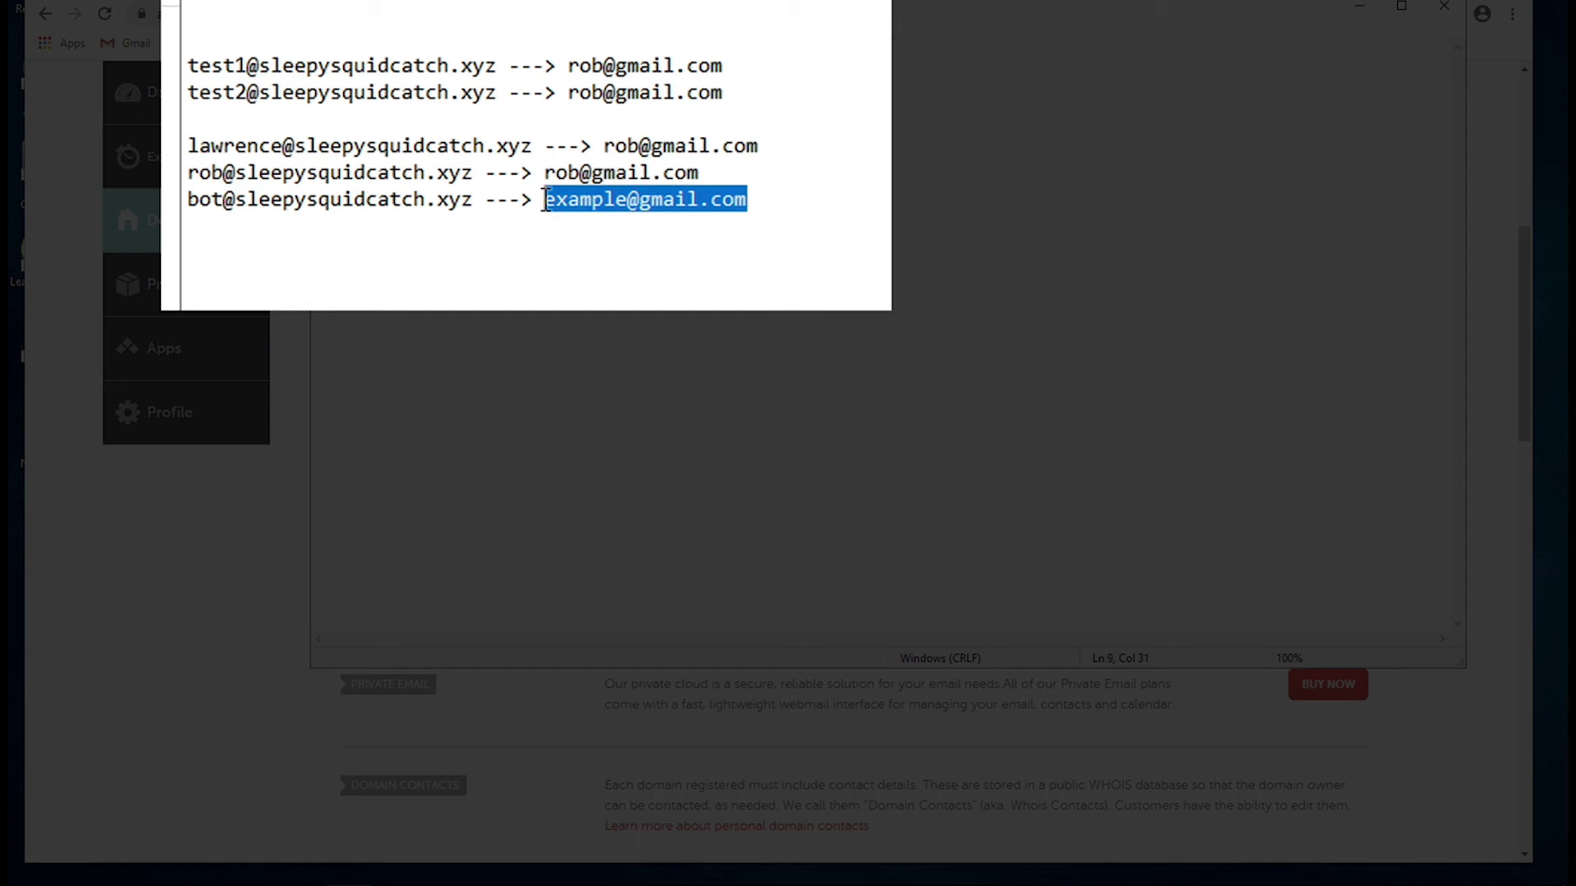
{"action": "key", "text": "ctrl+v"}
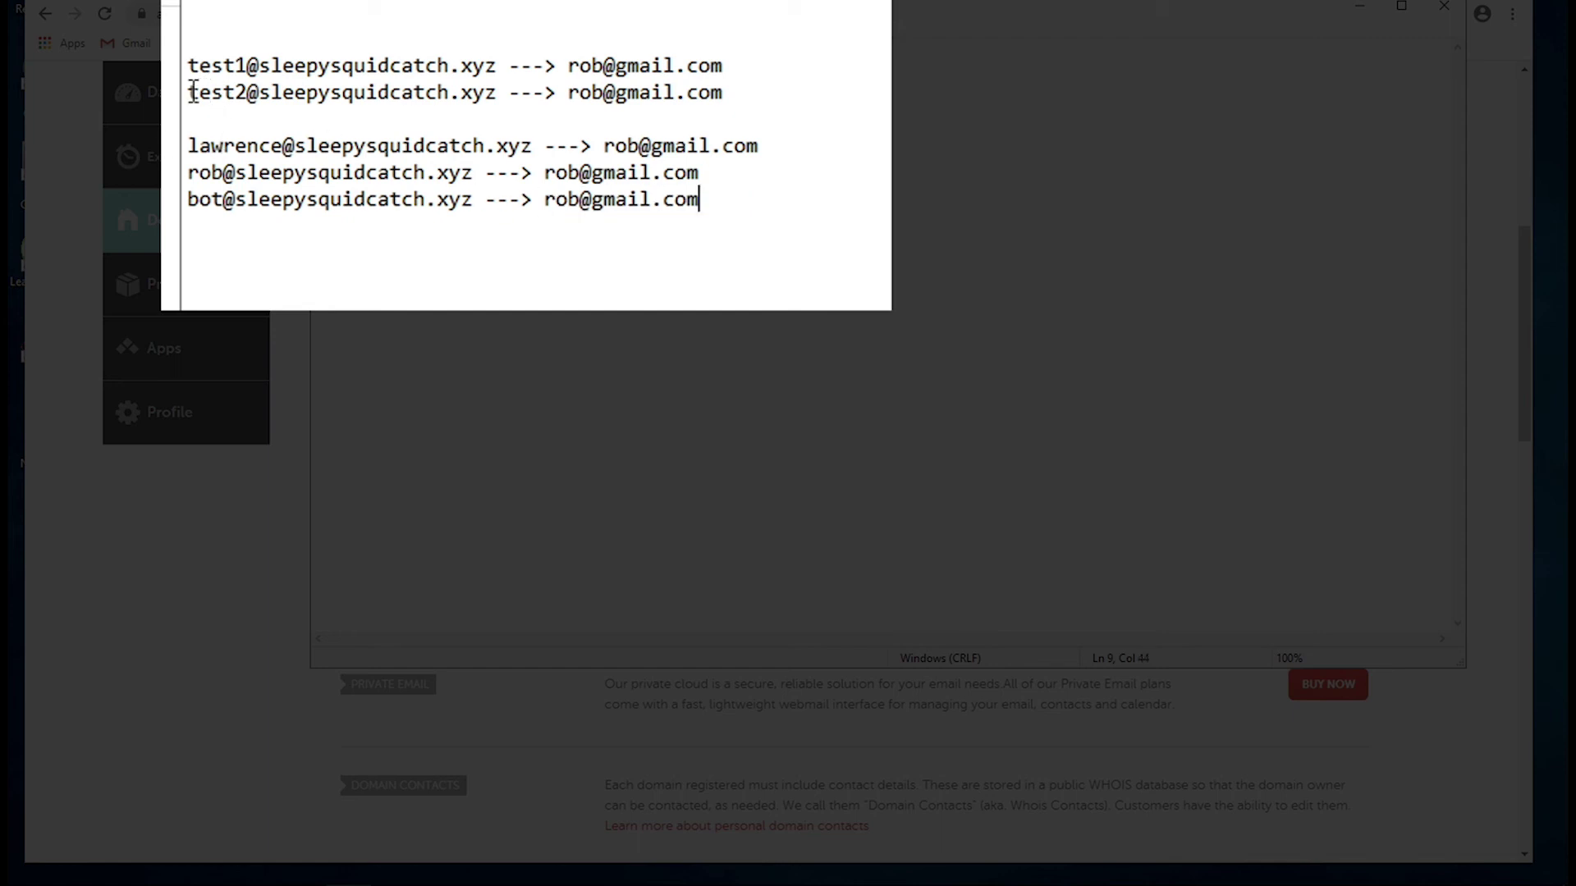
- Select the test2, third and bot alias addresses and the bot destination to check them
{"action": "left_click_drag", "start_coordinate": [189, 97], "coordinate": [188, 148]}
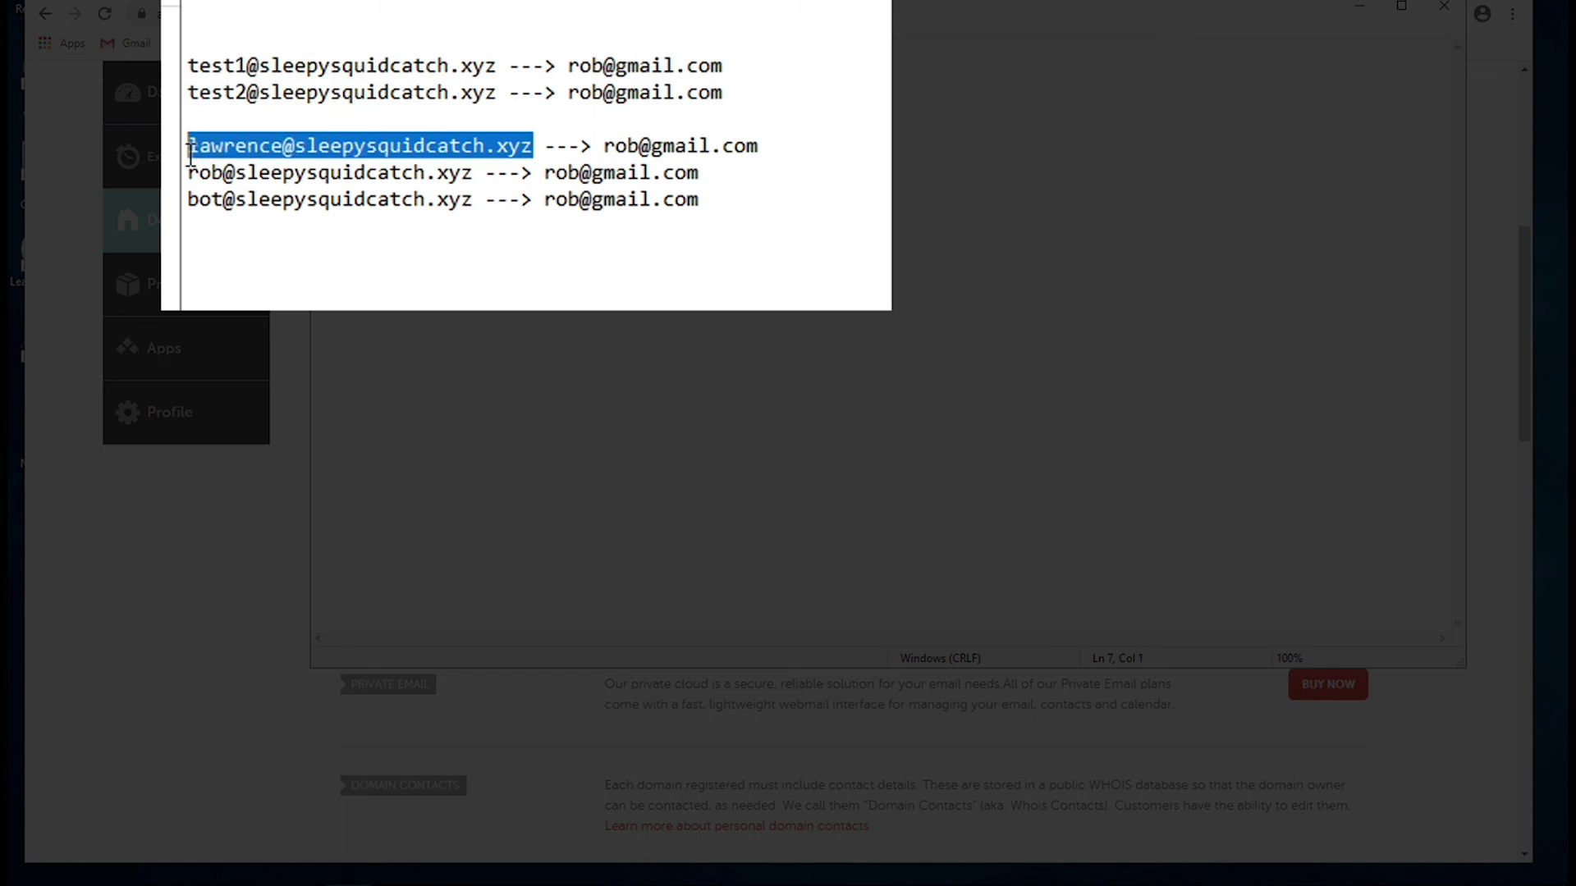
{"action": "left_click_drag", "start_coordinate": [475, 174], "coordinate": [187, 174]}
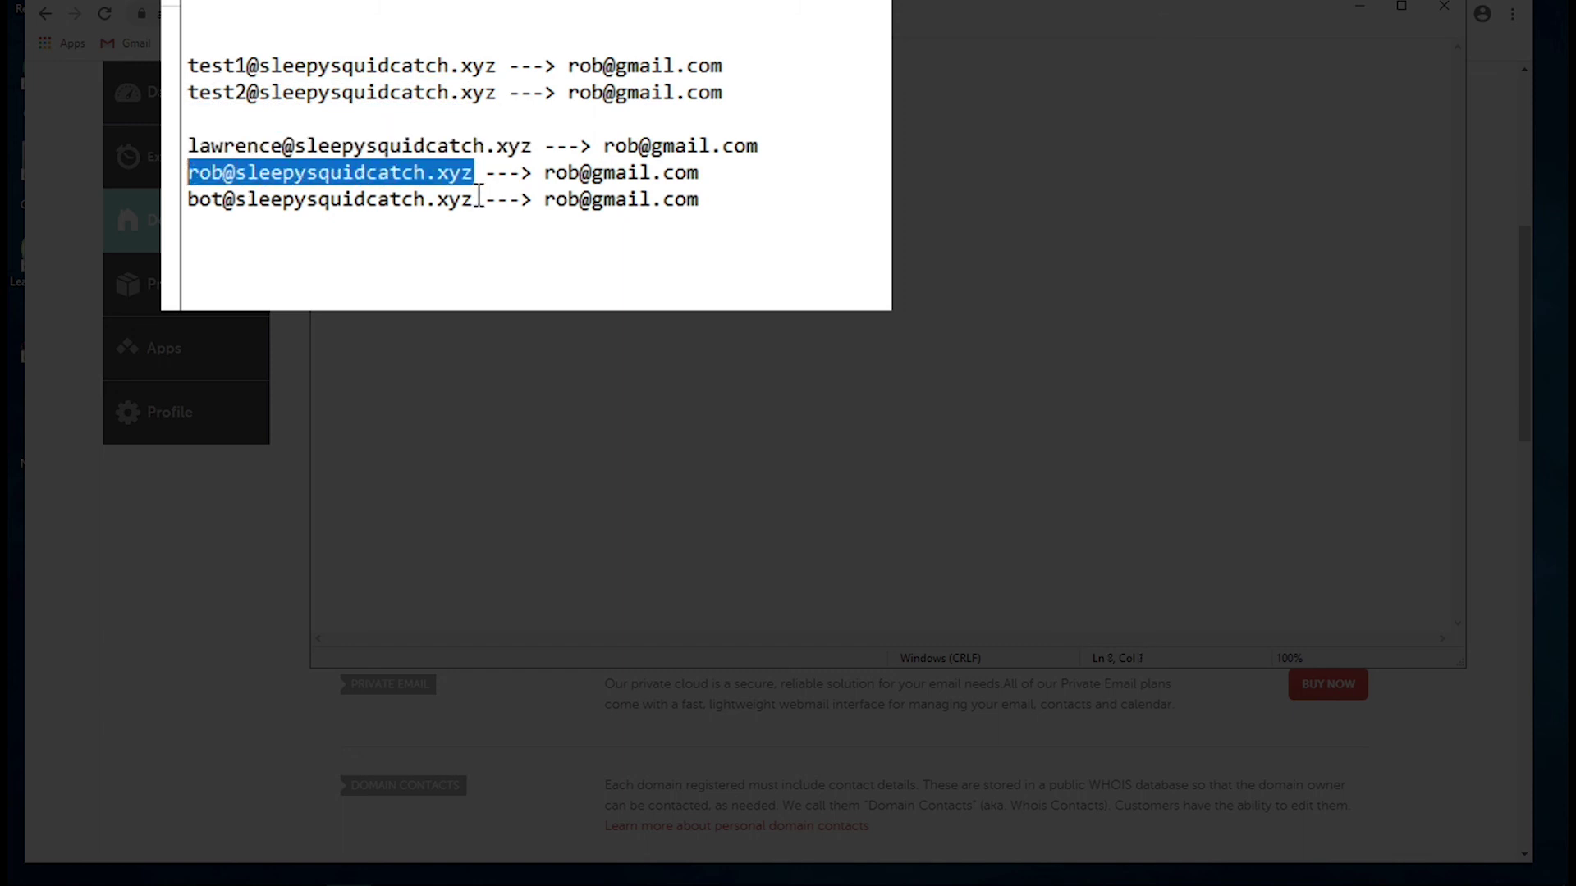
{"action": "left_click_drag", "start_coordinate": [474, 201], "coordinate": [188, 201]}
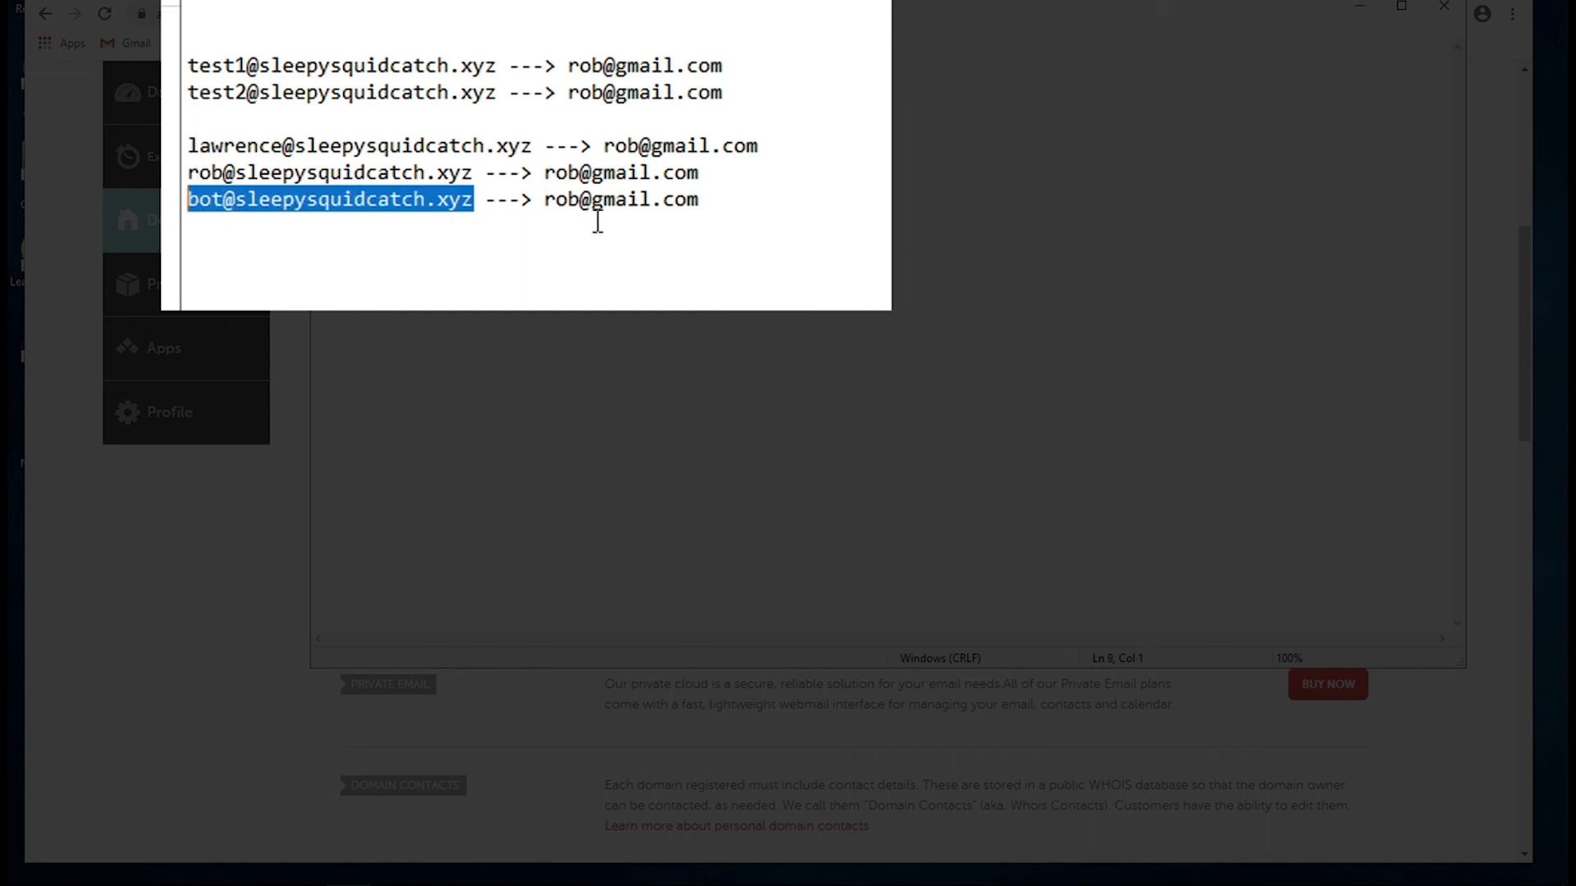
{"action": "left_click_drag", "start_coordinate": [713, 200], "coordinate": [543, 201]}
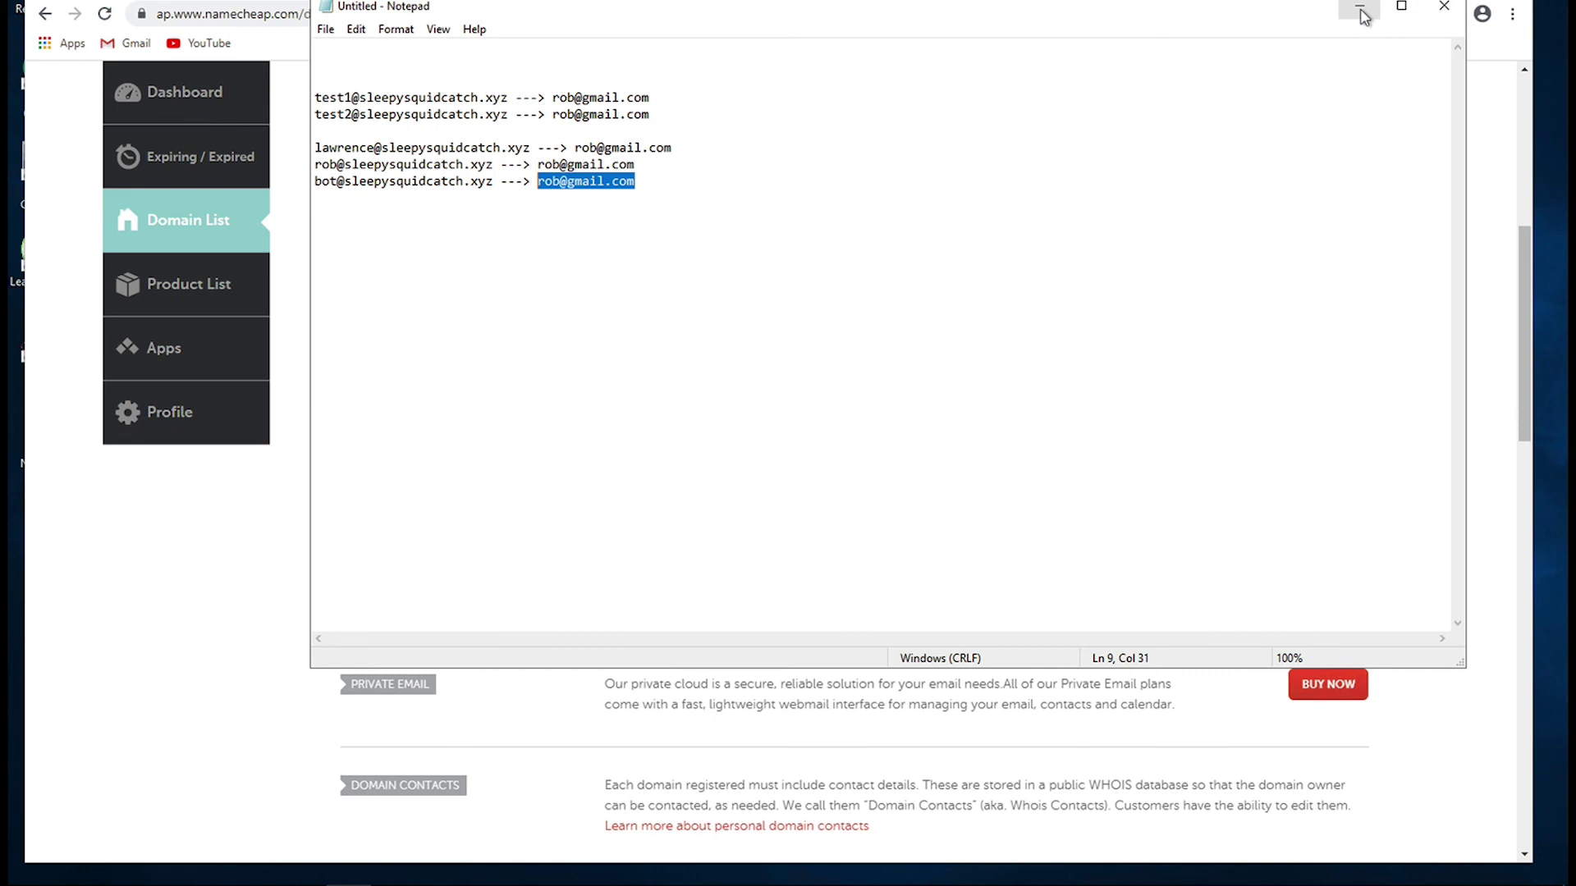
- Minimize Notepad to bring back the sleepysquidcatch.xyz settings page
{"action": "left_click", "coordinate": [1361, 12]}
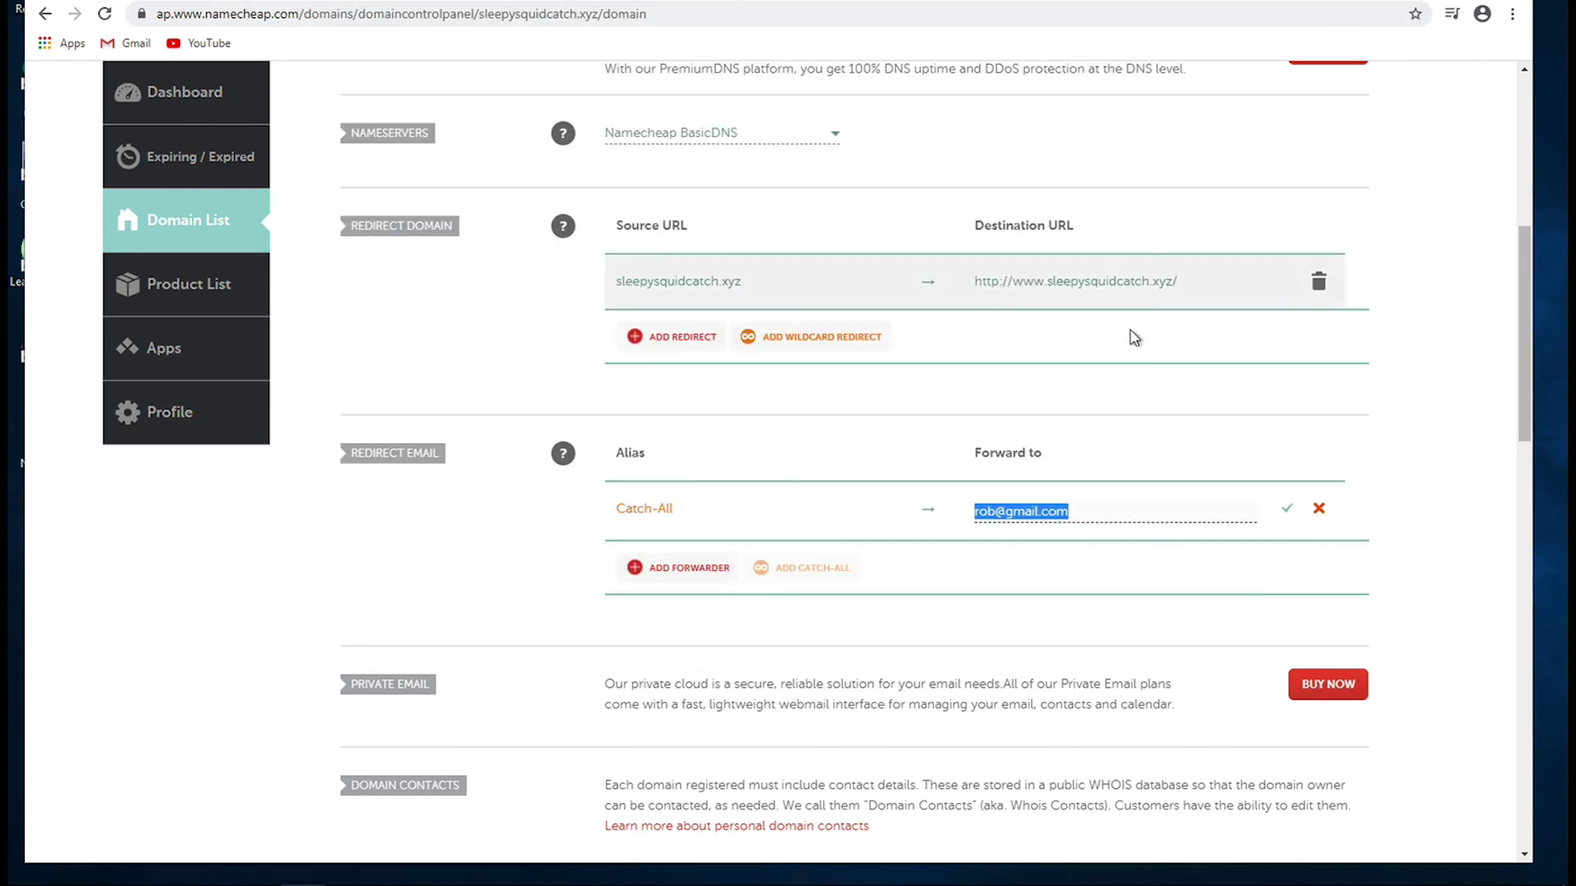